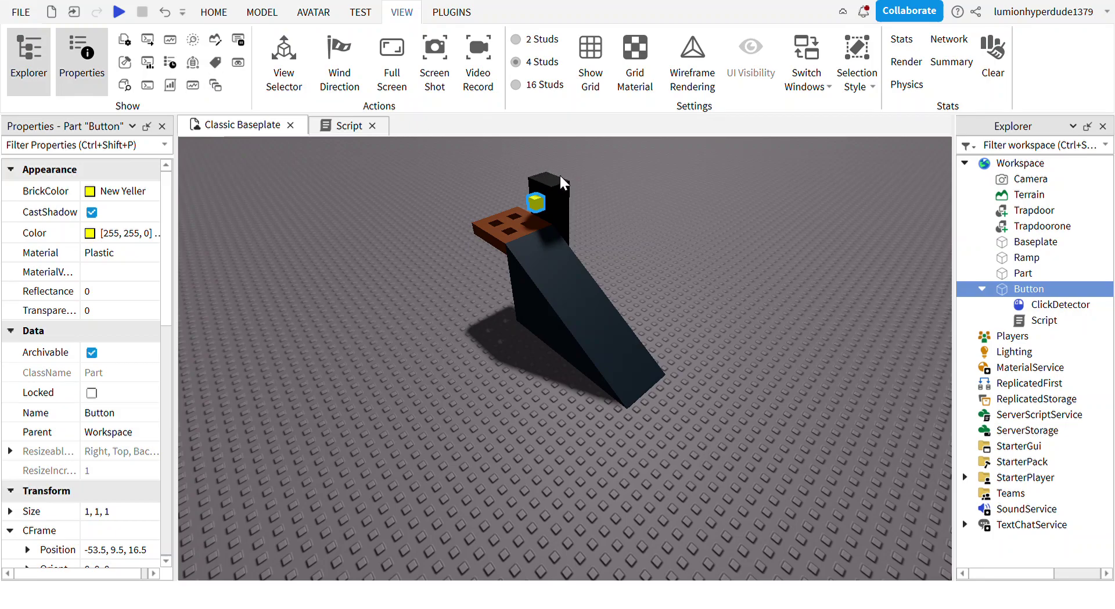
- Start a playtest and walk the character up the ramp onto the brown trapdoor
{"action": "right_click_drag", "start_coordinate": [606, 275], "coordinate": [635, 300]}
{"action": "key", "text": "w"}
{"action": "key", "text": "s"}
{"action": "mouse_move", "coordinate": [579, 213]}
{"action": "right_mouse_down"}
{"action": "mouse_move", "coordinate": [609, 256]}
{"action": "mouse_move", "coordinate": [581, 232]}
{"action": "right_mouse_up"}
{"action": "key", "text": "s"}
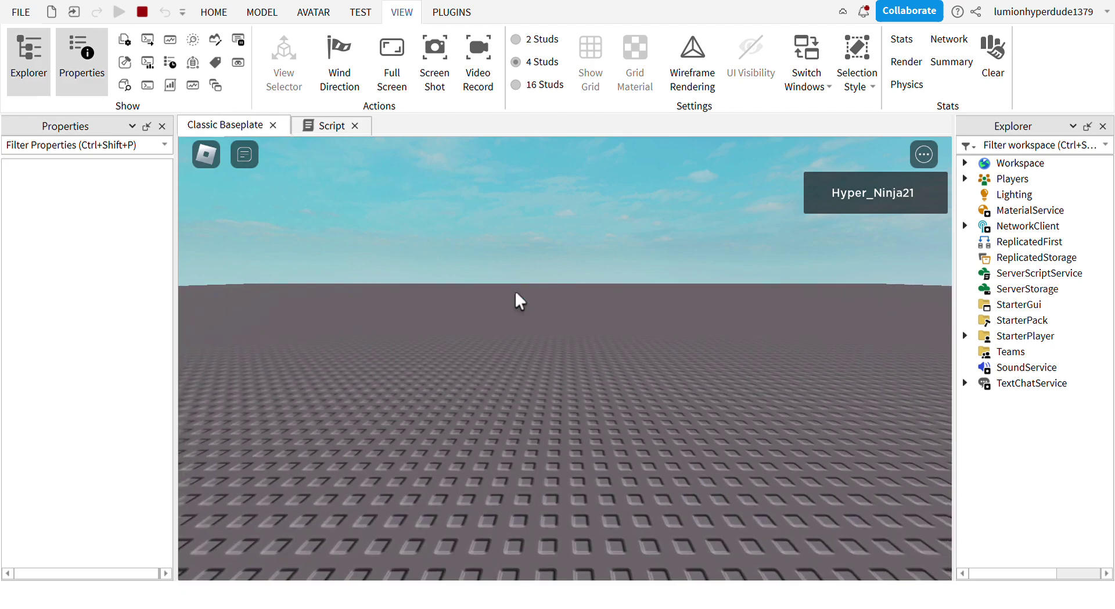
{"action": "key", "text": "w"}
{"action": "key", "text": "w"}
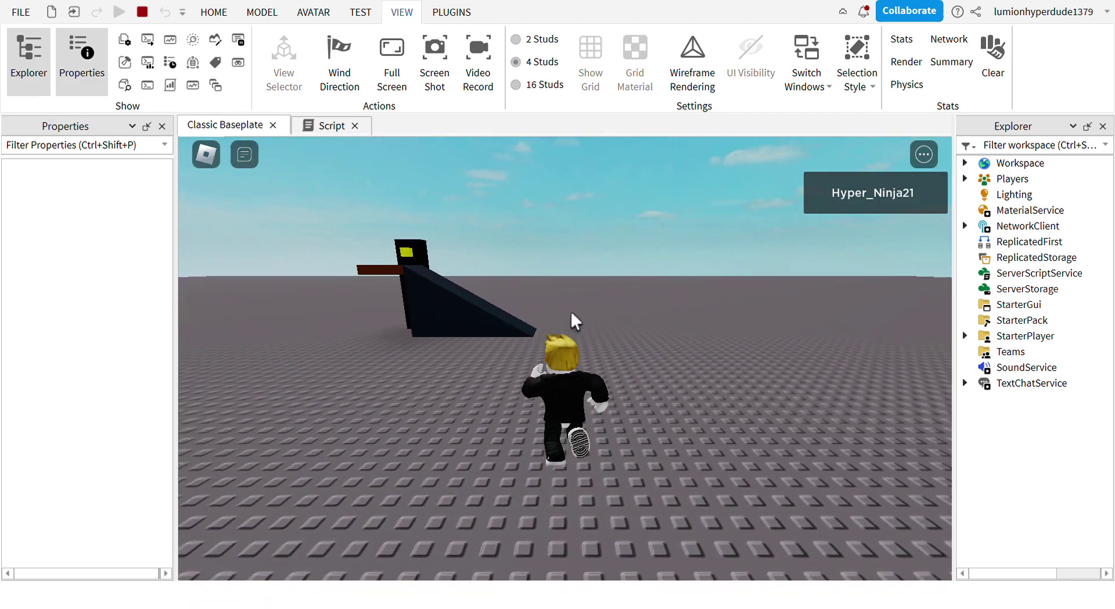
{"action": "key", "text": "w"}
{"action": "right_click_drag", "start_coordinate": [628, 315], "coordinate": [629, 314]}
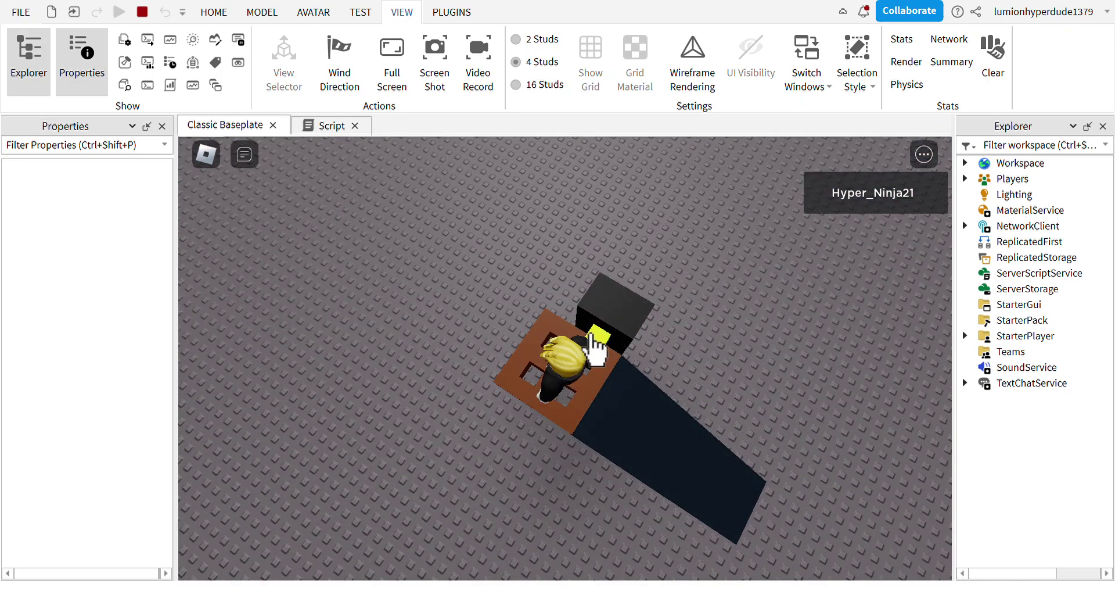
- Test the yellow button by triggering the trapdoor while standing on it and again from the ground
{"action": "key", "text": "a"}
{"action": "right_click_drag", "start_coordinate": [639, 391], "coordinate": [629, 366]}
{"action": "key", "text": "d"}
{"action": "left_click", "coordinate": [619, 359]}
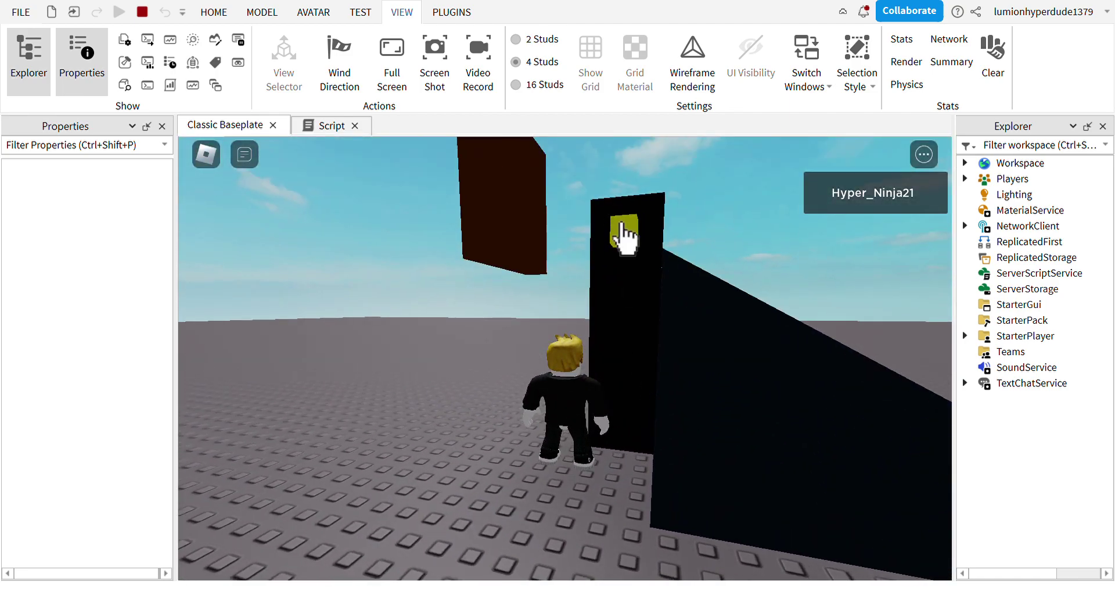
{"action": "left_click", "coordinate": [623, 232]}
{"action": "left_click", "coordinate": [622, 228]}
- Walk back up the ramp and toggle the trapdoor repeatedly with the yellow button
{"action": "key", "text": "d"}
{"action": "right_click_drag", "start_coordinate": [683, 286], "coordinate": [684, 286]}
{"action": "key", "text": "w"}
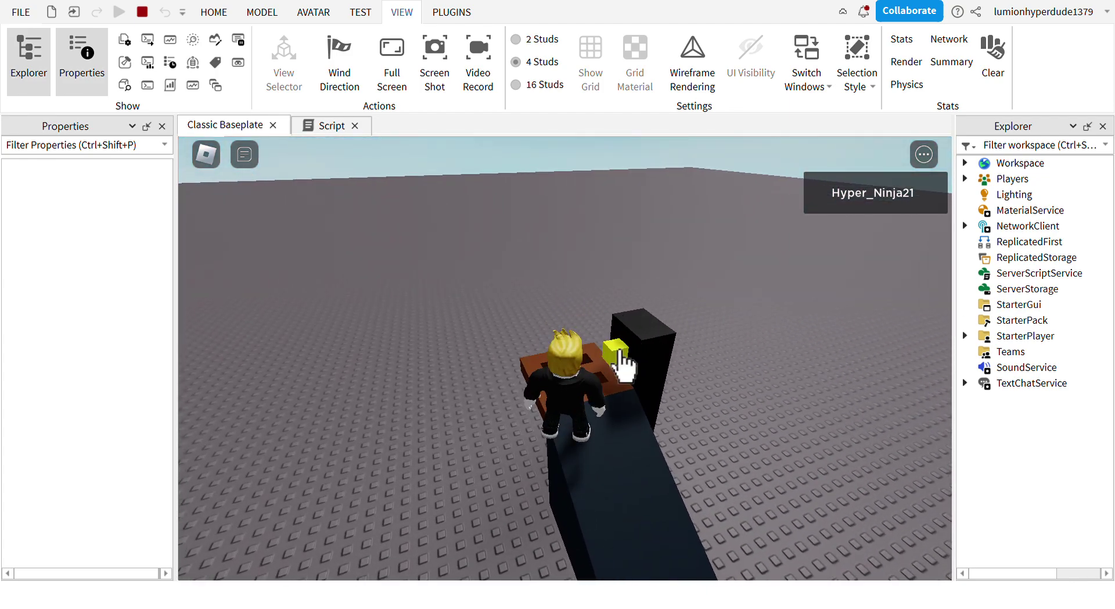
{"action": "left_click", "coordinate": [620, 352]}
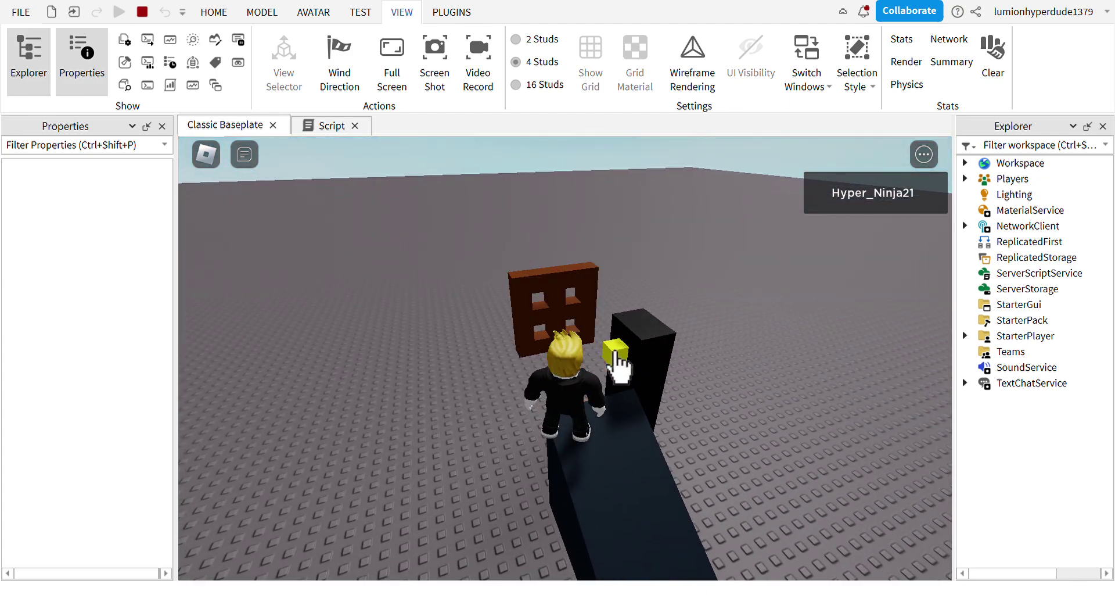
{"action": "key", "text": "w"}
{"action": "right_click_drag", "start_coordinate": [617, 364], "coordinate": [627, 362]}
{"action": "left_click", "coordinate": [617, 363]}
{"action": "key", "text": "w"}
{"action": "left_click", "coordinate": [618, 383]}
- Walk around to view the trapdoor from the ground and stop the playtest
{"action": "right_click_drag", "start_coordinate": [625, 270], "coordinate": [641, 230]}
{"action": "key", "text": "s"}
{"action": "key", "text": "d"}
{"action": "key", "text": "w"}
{"action": "key", "text": "s"}
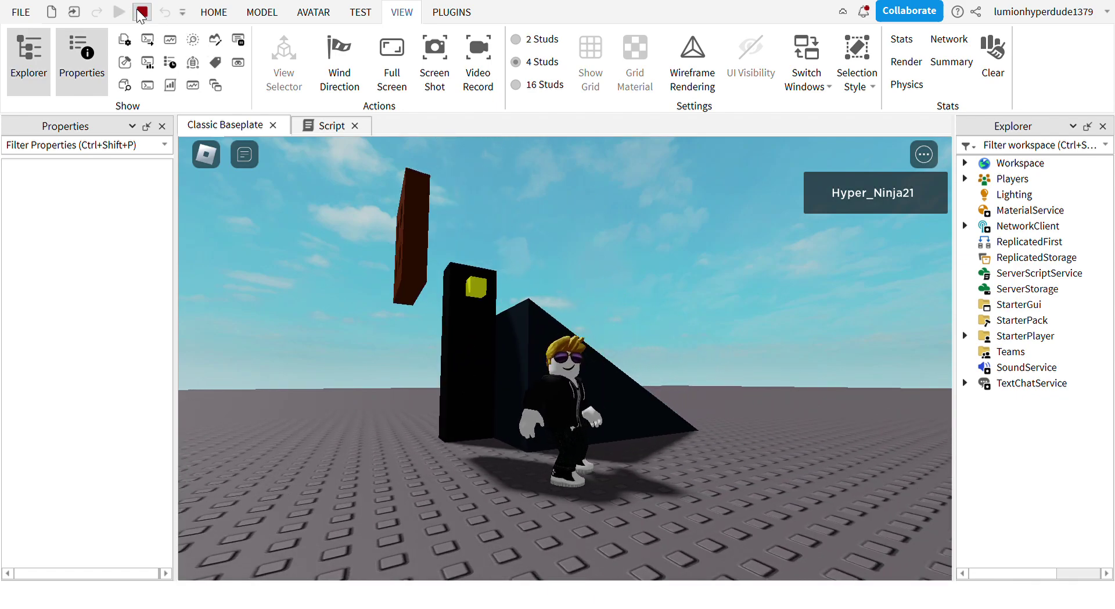
{"action": "left_click", "coordinate": [142, 13]}
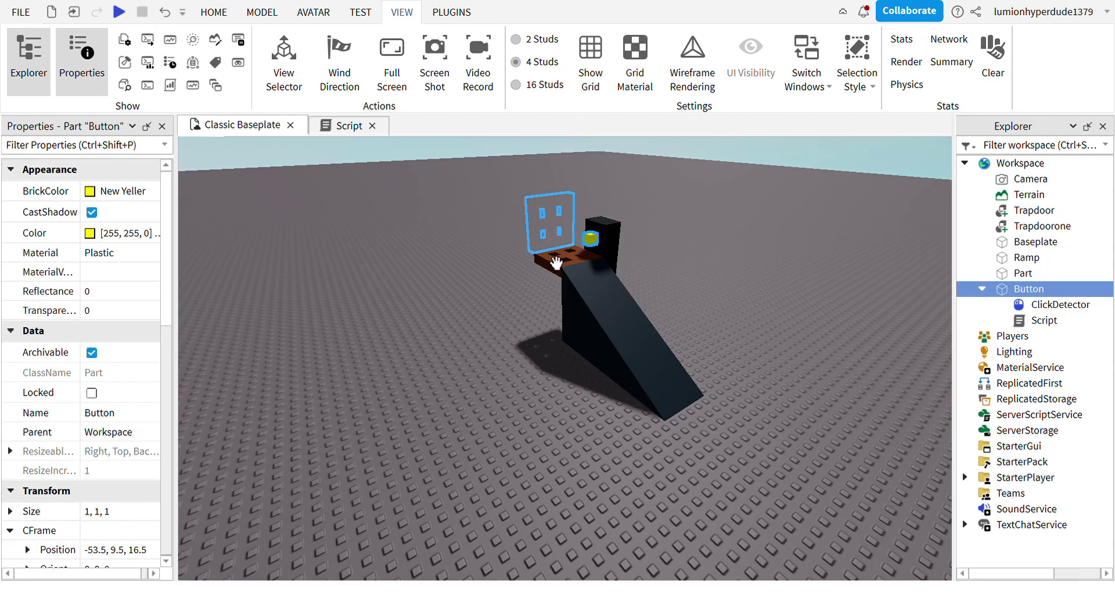
- Delete the finished example from the baseplate: both trapdoors, the pillar, the button and the ramp
{"action": "left_click", "coordinate": [592, 243]}
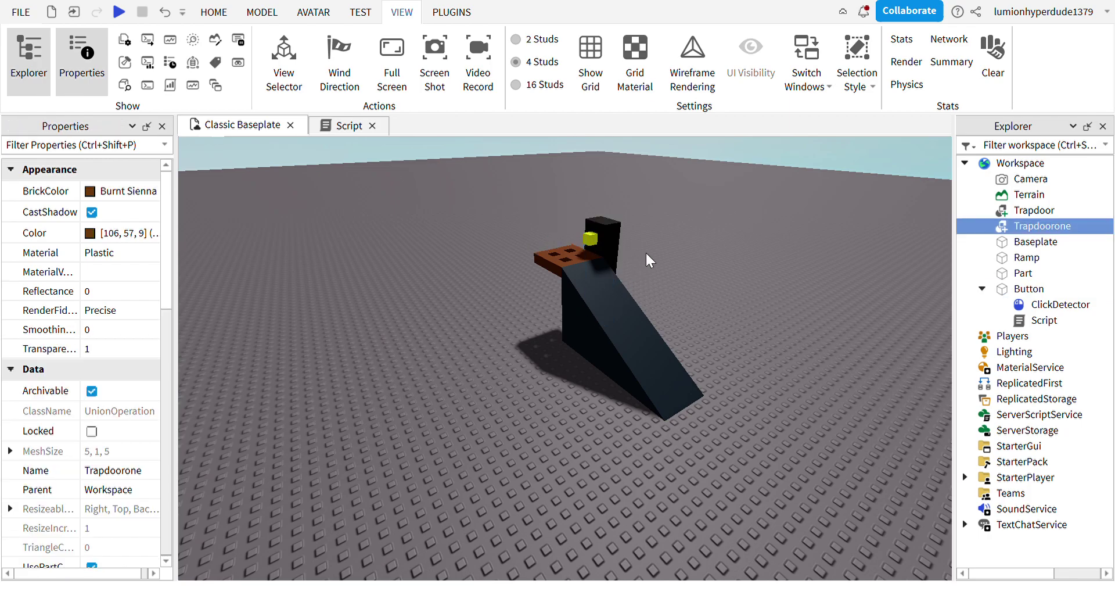
{"action": "key", "text": "Delete"}
{"action": "left_click", "coordinate": [613, 247]}
{"action": "key", "text": "Delete"}
{"action": "left_click", "coordinate": [591, 238]}
{"action": "key", "text": "Delete"}
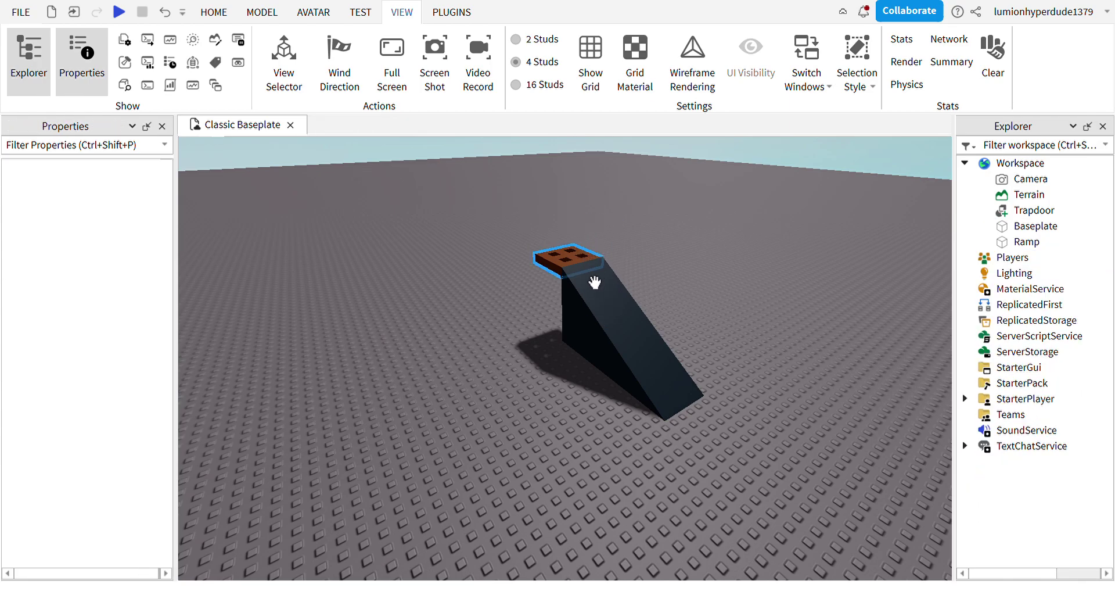
{"action": "left_click", "coordinate": [595, 282]}
{"action": "key", "text": "Delete"}
{"action": "left_click", "coordinate": [633, 321]}
{"action": "key", "text": "Delete"}
{"action": "right_click_drag", "start_coordinate": [602, 304], "coordinate": [630, 314]}
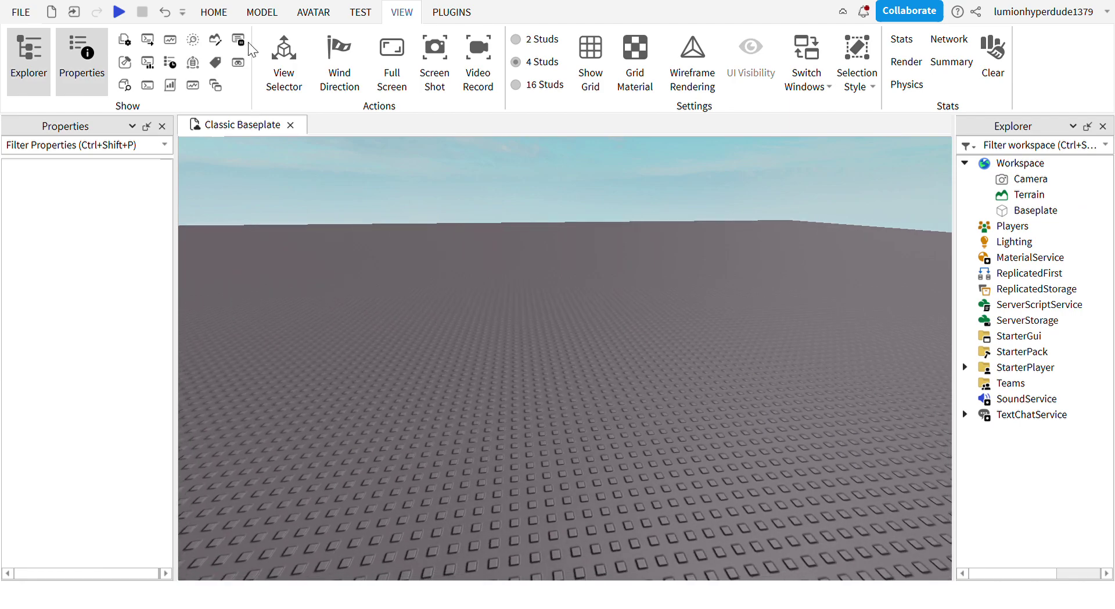
- Insert a wedge part on the baseplate and scale it to 2 × 6 × 8 studs
{"action": "left_click", "coordinate": [262, 13]}
{"action": "right_click_drag", "start_coordinate": [513, 228], "coordinate": [511, 224]}
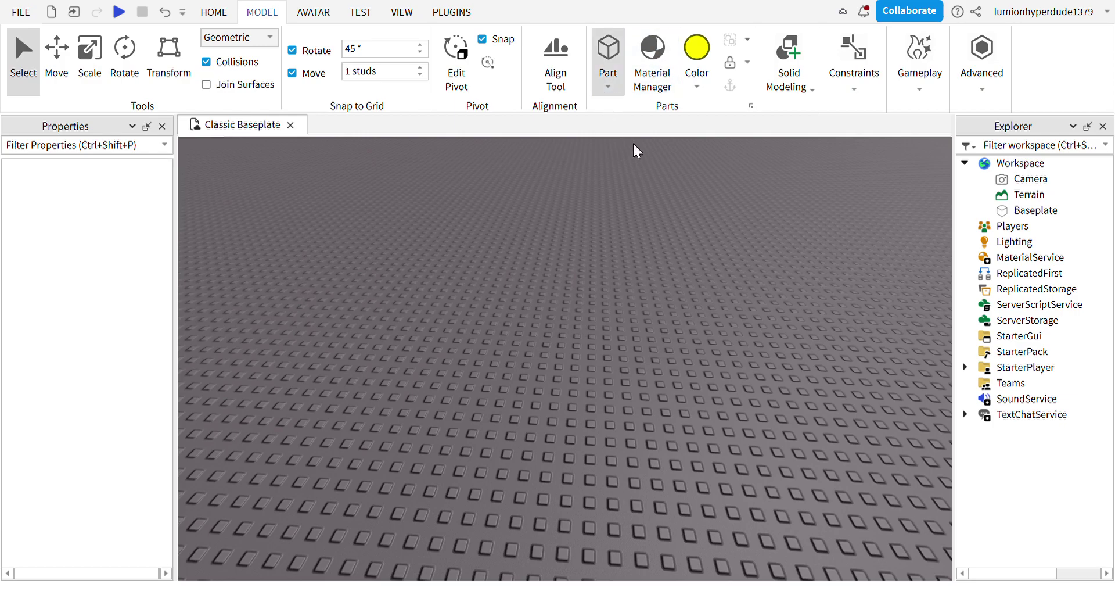
{"action": "key", "text": "ctrl+3"}
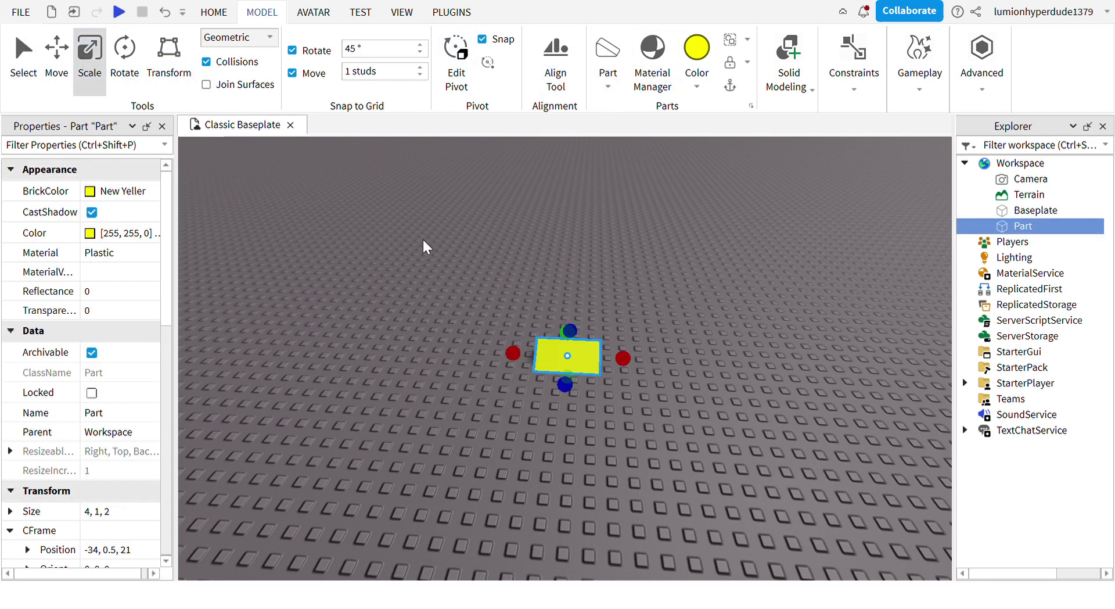
{"action": "left_click_drag", "start_coordinate": [622, 358], "coordinate": [589, 324]}
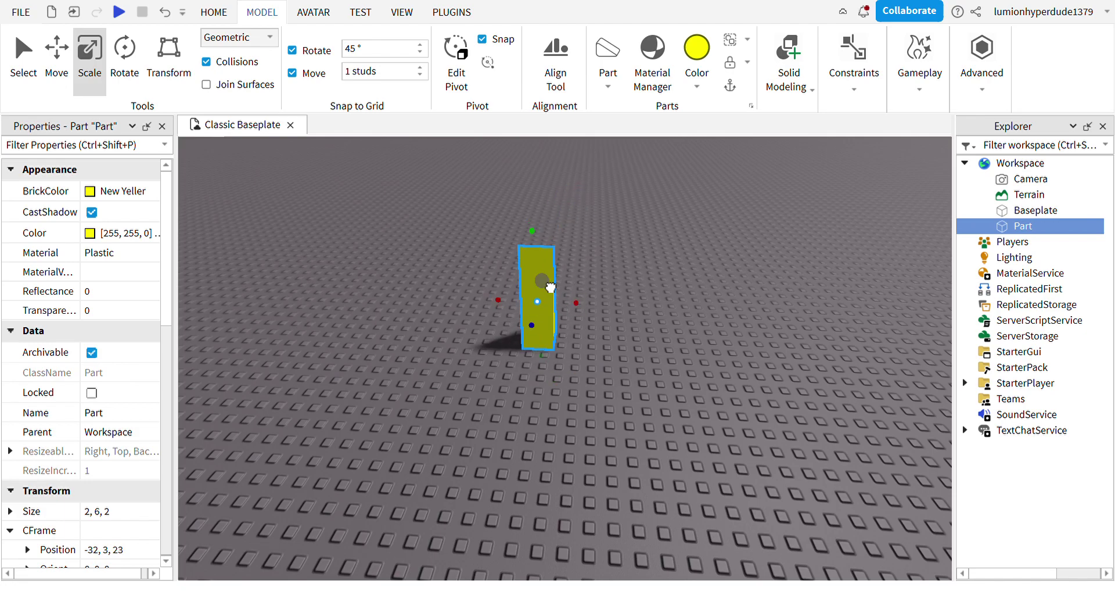
{"action": "left_click_drag", "start_coordinate": [555, 284], "coordinate": [583, 252]}
{"action": "right_click_drag", "start_coordinate": [659, 287], "coordinate": [646, 256]}
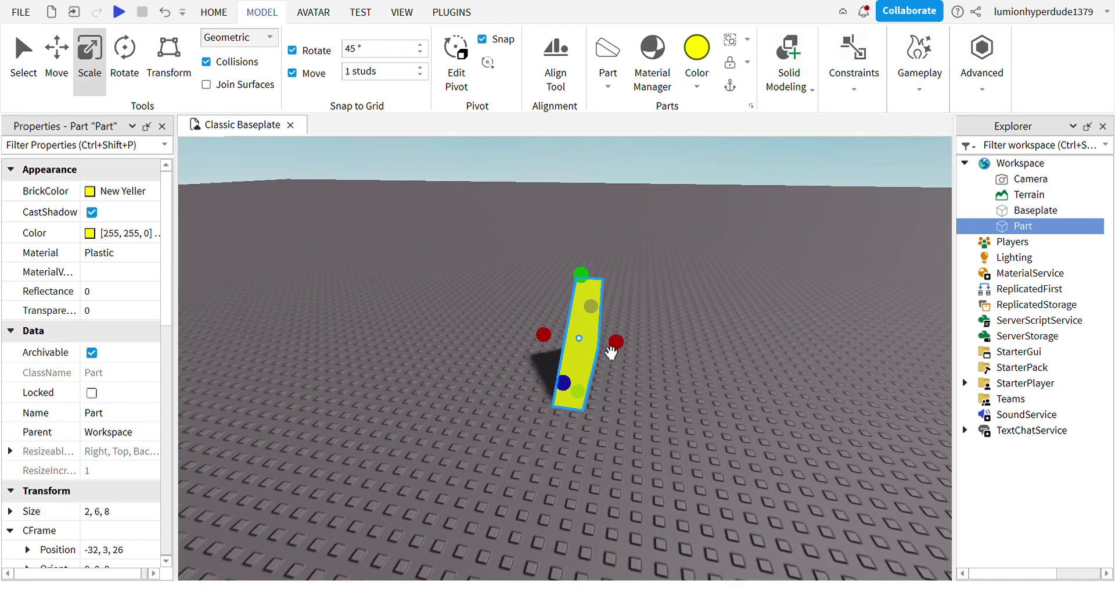
- Widen the wedge to 3 studs and anchor it
{"action": "mouse_move", "coordinate": [608, 291]}
{"action": "right_mouse_down"}
{"action": "mouse_move", "coordinate": [649, 305]}
{"action": "mouse_move", "coordinate": [624, 286]}
{"action": "right_mouse_up"}
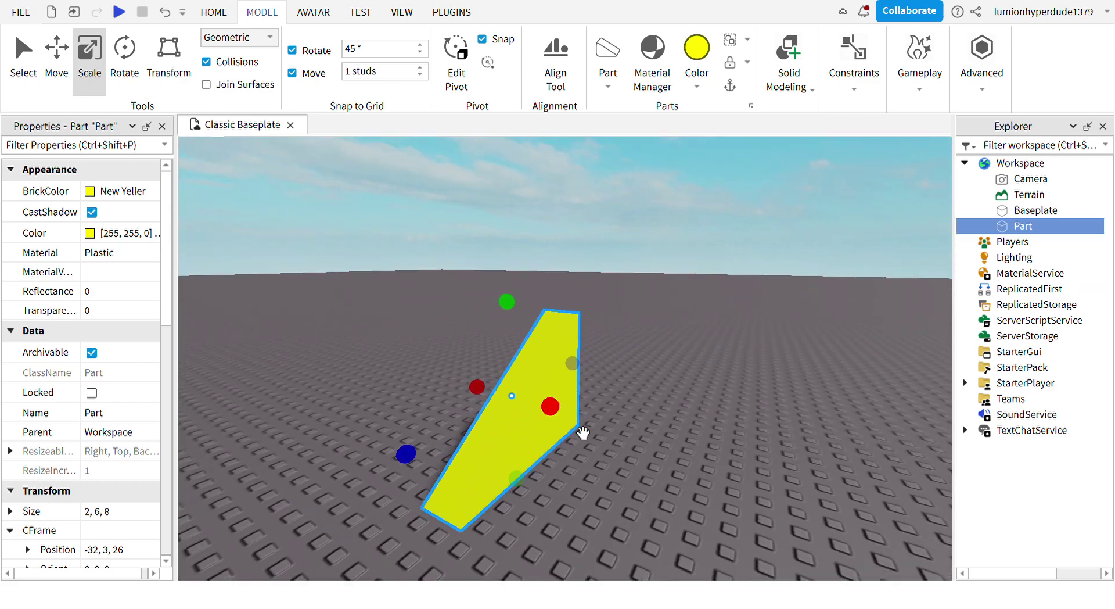
{"action": "mouse_move", "coordinate": [581, 436]}
{"action": "left_mouse_down"}
{"action": "mouse_move", "coordinate": [610, 452]}
{"action": "mouse_move", "coordinate": [601, 429]}
{"action": "left_mouse_up"}
{"action": "right_click_drag", "start_coordinate": [603, 425], "coordinate": [706, 204]}
{"action": "right_click_drag", "start_coordinate": [727, 303], "coordinate": [727, 303]}
{"action": "scroll", "coordinate": [619, 216], "scroll_direction": "down", "scroll_amount": 5}
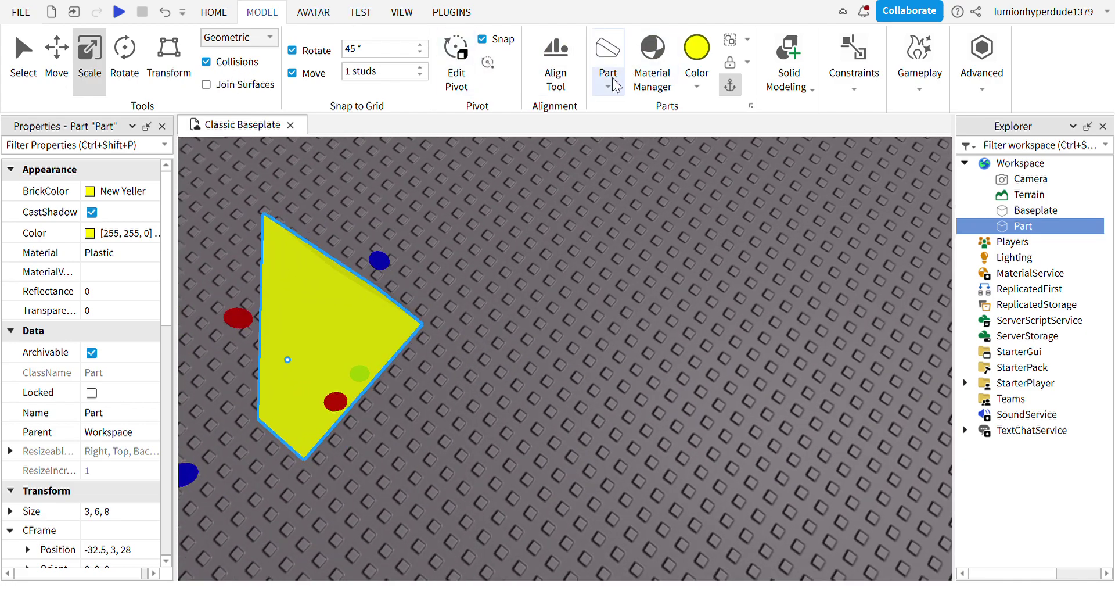
- Place a new block part at the top of the wedge's tall side and widen both parts to 5 studs
{"action": "left_click", "coordinate": [663, 109]}
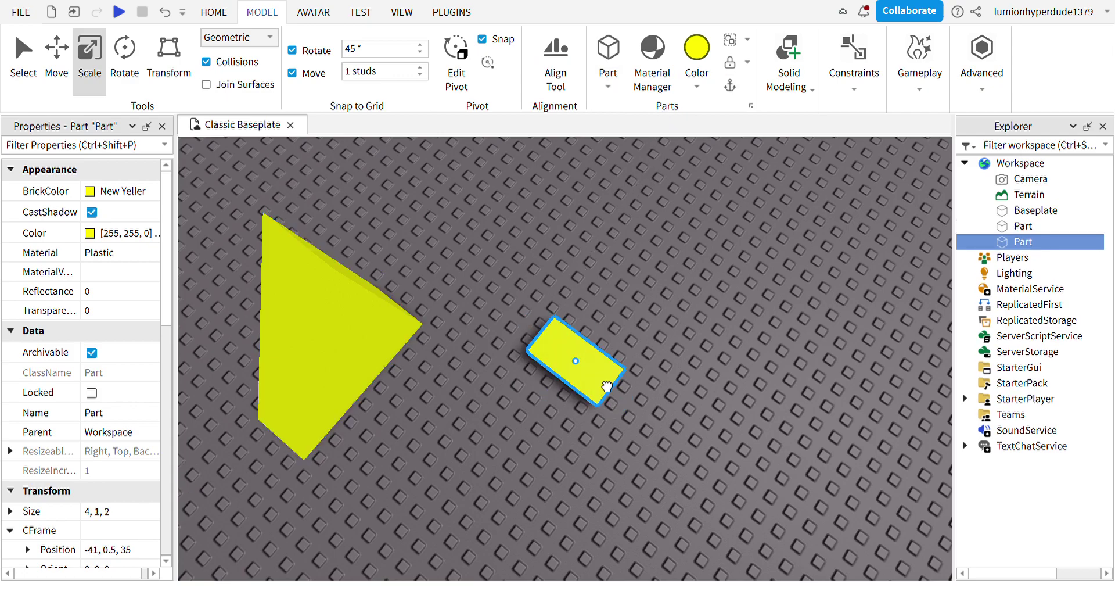
{"action": "left_click_drag", "start_coordinate": [607, 387], "coordinate": [449, 276]}
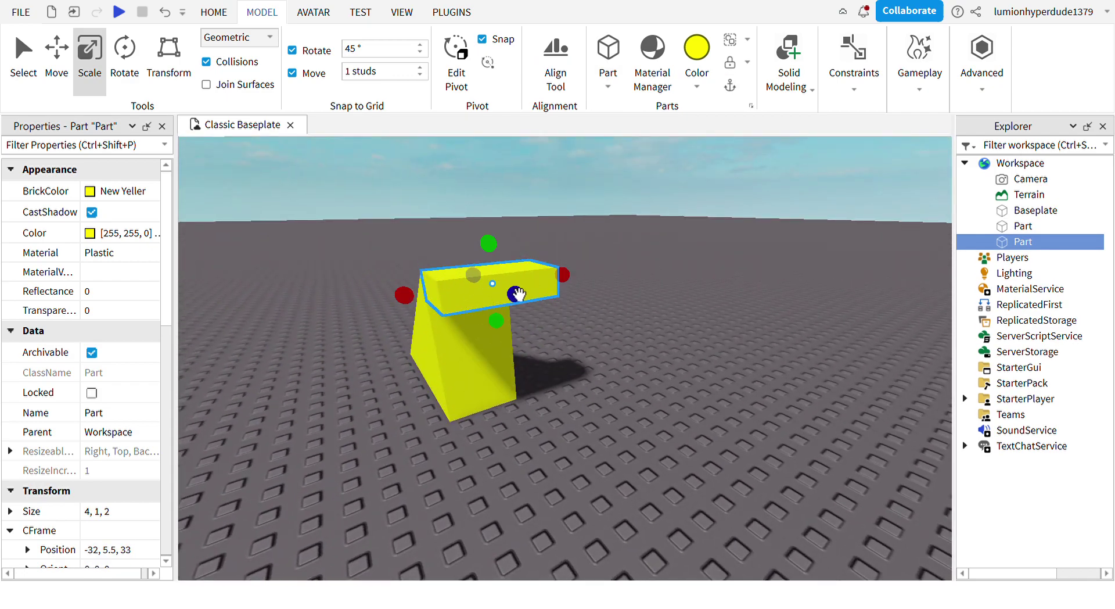
{"action": "left_click_drag", "start_coordinate": [562, 275], "coordinate": [546, 280]}
{"action": "right_click_drag", "start_coordinate": [612, 306], "coordinate": [612, 306]}
{"action": "left_click", "coordinate": [679, 485]}
{"action": "right_click_drag", "start_coordinate": [697, 463], "coordinate": [697, 463]}
{"action": "left_click_drag", "start_coordinate": [647, 484], "coordinate": [705, 496]}
{"action": "left_click", "coordinate": [625, 353]}
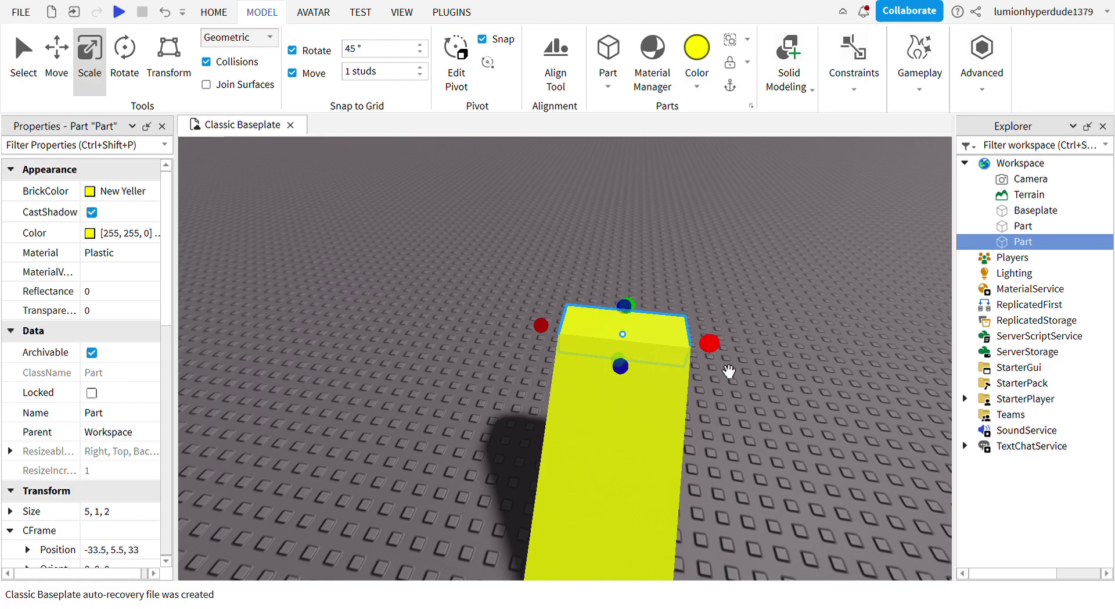
- Extend the block into a 5 × 1 × 5 stud platform and anchor it
{"action": "right_click_drag", "start_coordinate": [729, 370], "coordinate": [688, 340]}
{"action": "left_click_drag", "start_coordinate": [652, 310], "coordinate": [730, 315]}
{"action": "right_click_drag", "start_coordinate": [753, 320], "coordinate": [718, 166]}
{"action": "left_click", "coordinate": [724, 90]}
{"action": "right_click_drag", "start_coordinate": [785, 229], "coordinate": [785, 229]}
- Increase the wedge's height to 10 studs and raise the platform to the wedge's top edge
{"action": "left_click", "coordinate": [656, 396]}
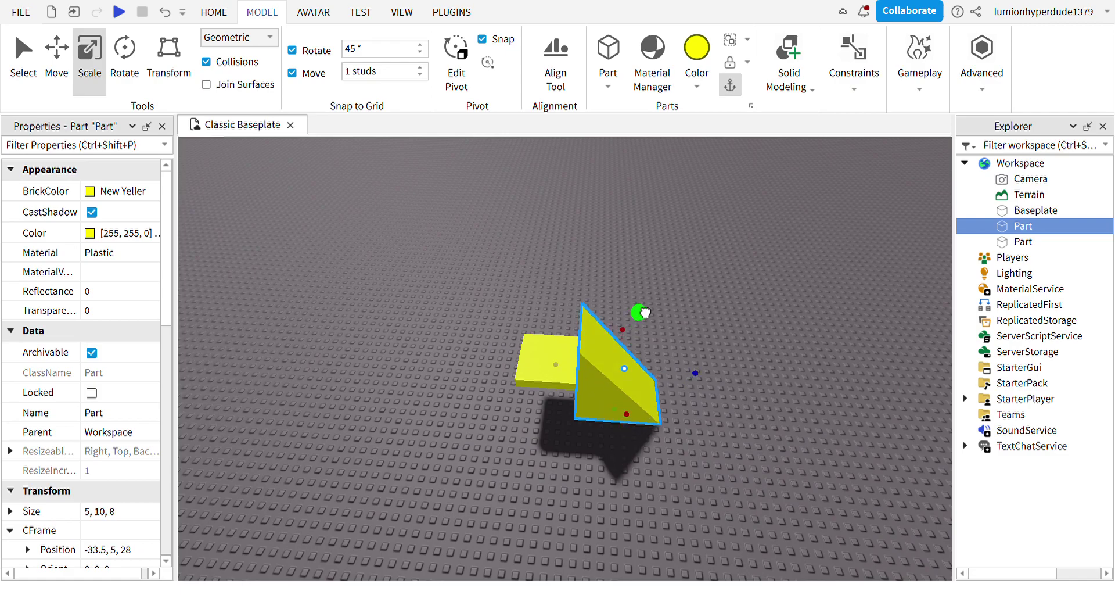
{"action": "left_click", "coordinate": [563, 373]}
{"action": "left_click_drag", "start_coordinate": [575, 367], "coordinate": [594, 329]}
{"action": "right_click_drag", "start_coordinate": [593, 328], "coordinate": [594, 329]}
{"action": "left_click_drag", "start_coordinate": [593, 329], "coordinate": [601, 324]}
{"action": "right_click_drag", "start_coordinate": [594, 329], "coordinate": [601, 323]}
{"action": "left_click_drag", "start_coordinate": [601, 323], "coordinate": [624, 254]}
{"action": "right_click_drag", "start_coordinate": [662, 279], "coordinate": [686, 296]}
- Insert a block on the platform, shrink it to a 1 × 1 × 1 stud cube, place it near a front corner and anchor it
{"action": "key", "text": "d"}
{"action": "left_click", "coordinate": [613, 63]}
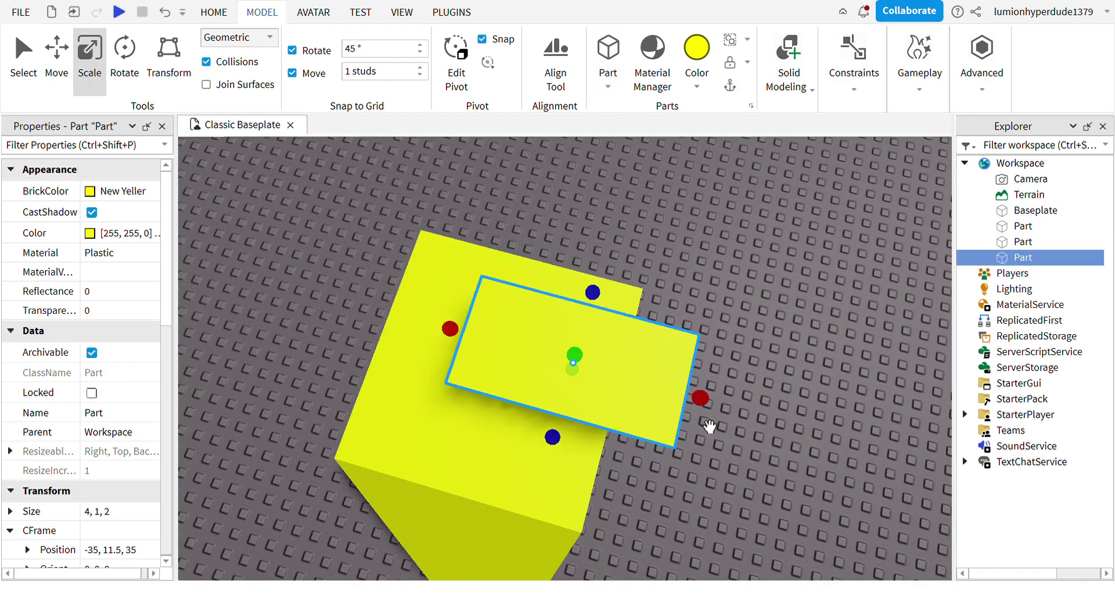
{"action": "left_click_drag", "start_coordinate": [700, 398], "coordinate": [541, 394]}
{"action": "left_click_drag", "start_coordinate": [519, 272], "coordinate": [511, 311]}
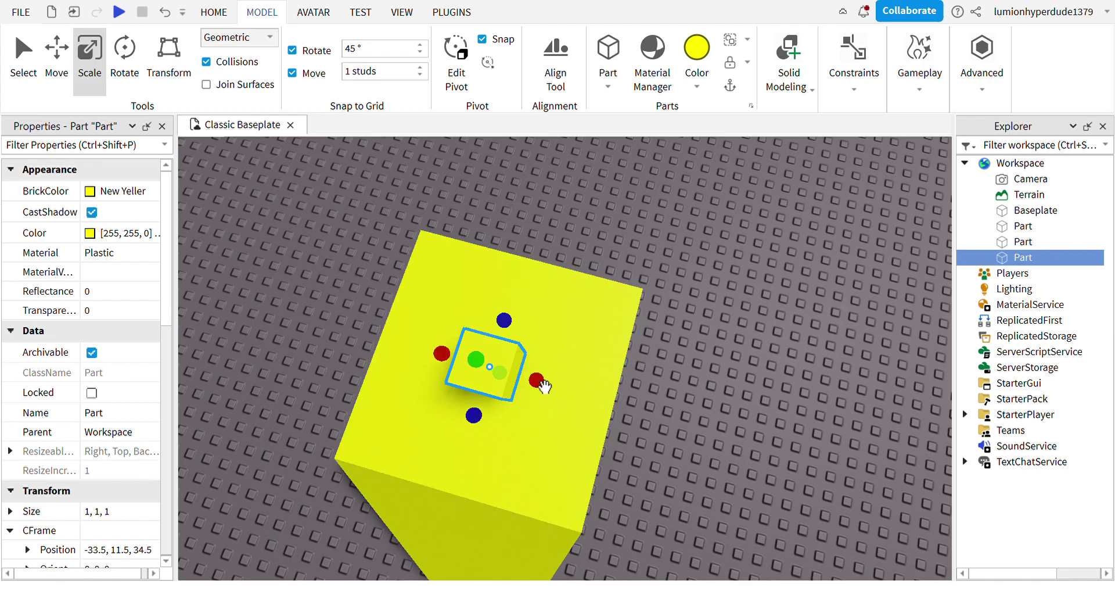
{"action": "left_click_drag", "start_coordinate": [541, 383], "coordinate": [458, 386]}
{"action": "mouse_move", "coordinate": [575, 401]}
{"action": "right_mouse_down"}
{"action": "mouse_move", "coordinate": [548, 386]}
{"action": "mouse_move", "coordinate": [575, 405]}
{"action": "right_mouse_up"}
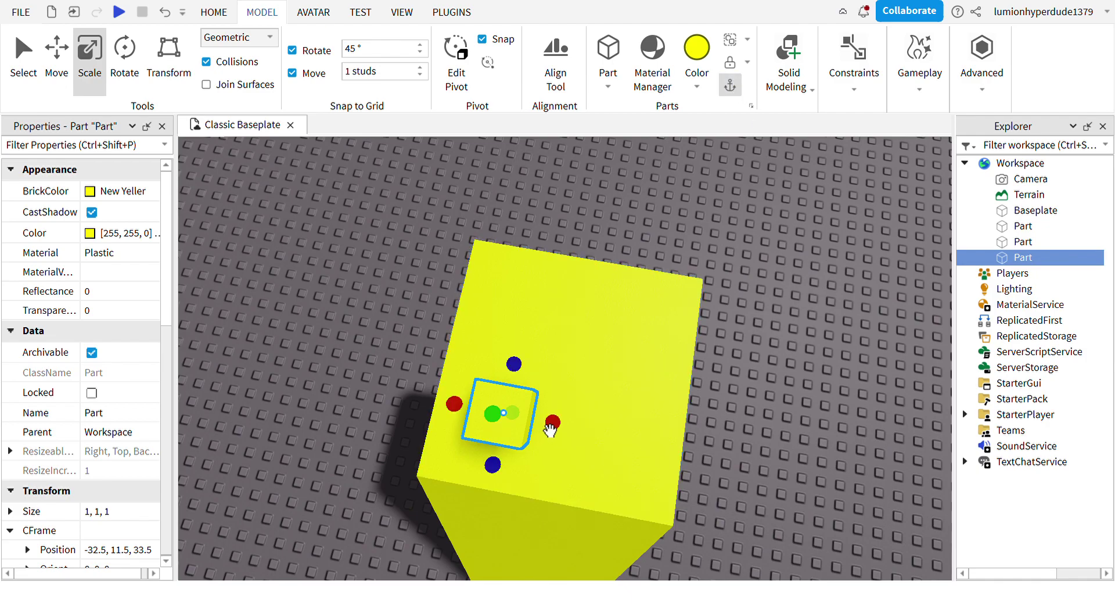
- Duplicate the small cube three times and arrange the four cubes in a two-by-two grid on the platform
{"action": "key", "text": "ctrl+d"}
{"action": "key", "text": "ctrl+d"}
{"action": "key", "text": "ctrl+d"}
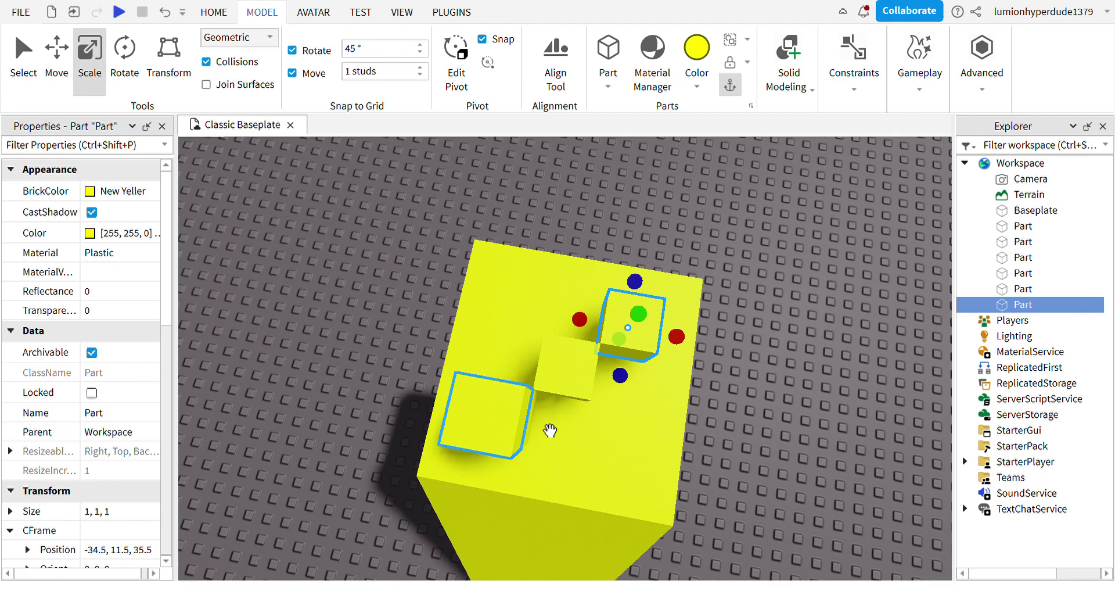
{"action": "left_click_drag", "start_coordinate": [642, 343], "coordinate": [526, 323]}
{"action": "left_click_drag", "start_coordinate": [574, 375], "coordinate": [641, 361]}
{"action": "left_click_drag", "start_coordinate": [481, 433], "coordinate": [606, 440]}
- Negate all four small cubes and lower them into the platform
{"action": "key", "text": "d"}
{"action": "scroll", "coordinate": [684, 454], "scroll_direction": "down", "scroll_amount": 5}
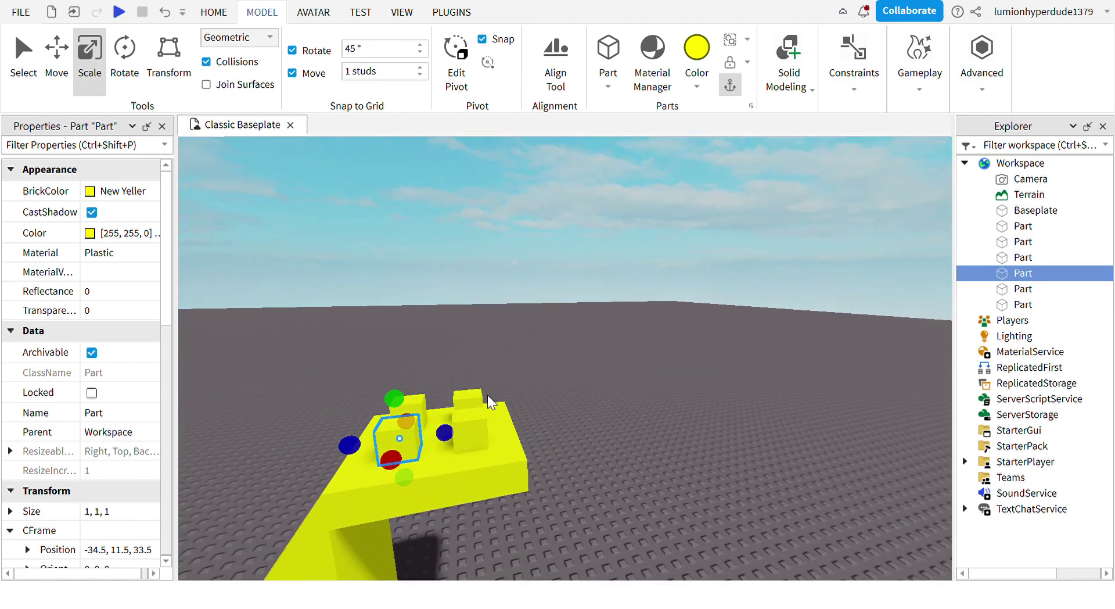
{"action": "left_click", "coordinate": [471, 402], "text": "ctrl"}
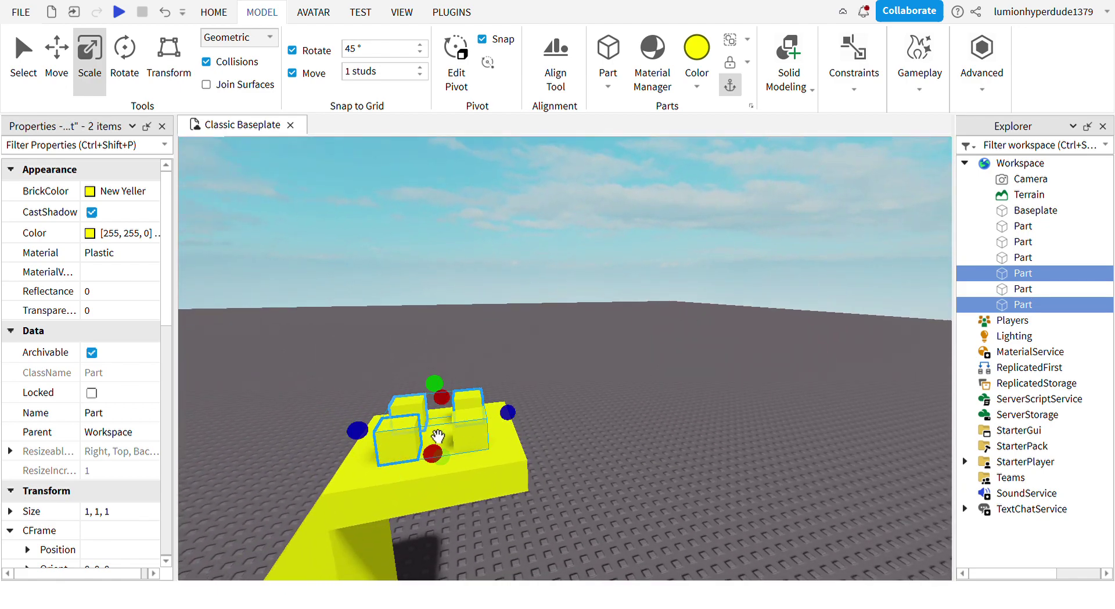
{"action": "left_click", "coordinate": [410, 409], "text": "ctrl"}
{"action": "left_click", "coordinate": [475, 443], "text": "ctrl"}
{"action": "key", "text": "a"}
{"action": "right_click_drag", "start_coordinate": [624, 464], "coordinate": [637, 471]}
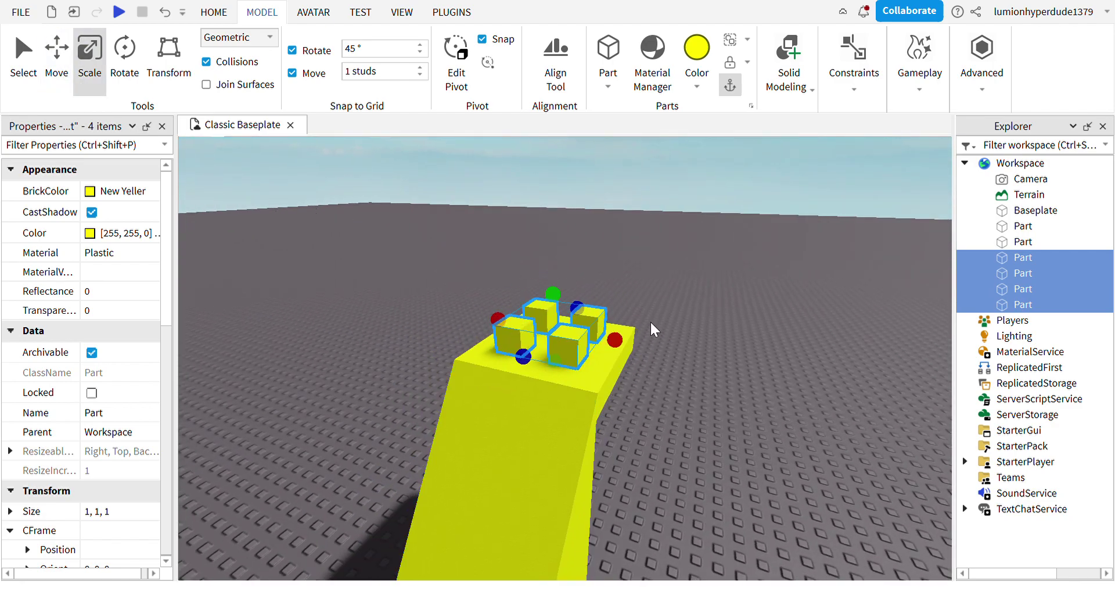
{"action": "key", "text": "ctrl+shift+n"}
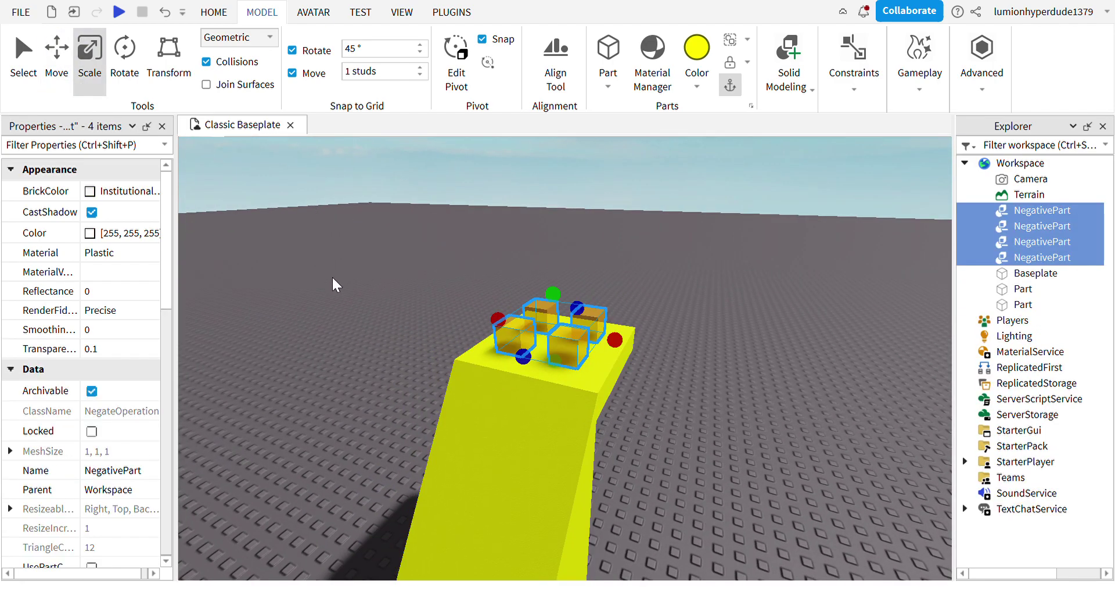
{"action": "left_click", "coordinate": [56, 55]}
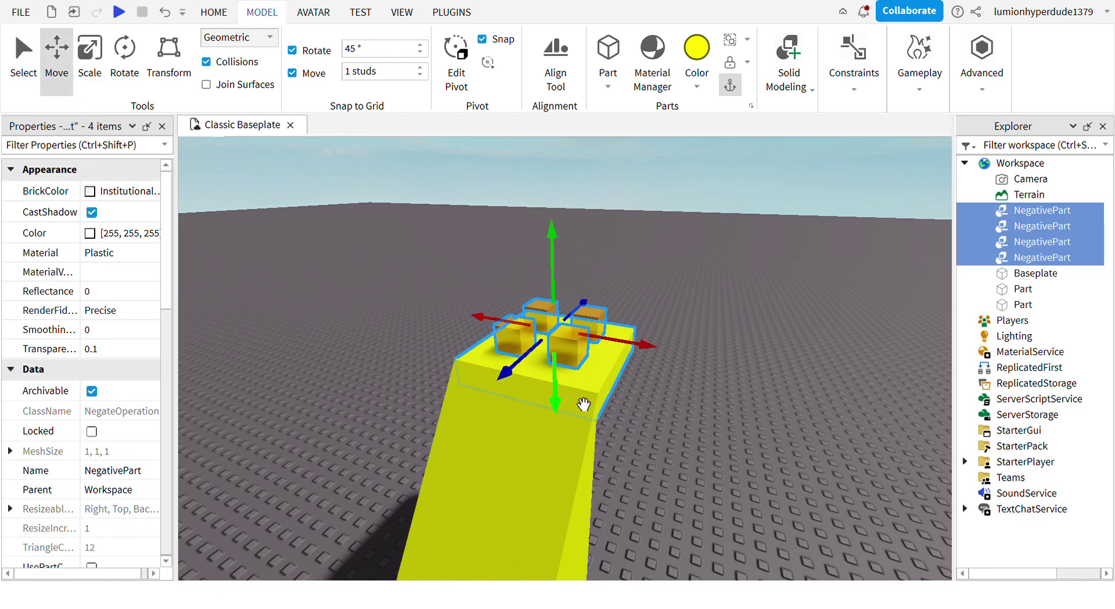
{"action": "scroll", "coordinate": [669, 407], "scroll_direction": "up", "scroll_amount": 5}
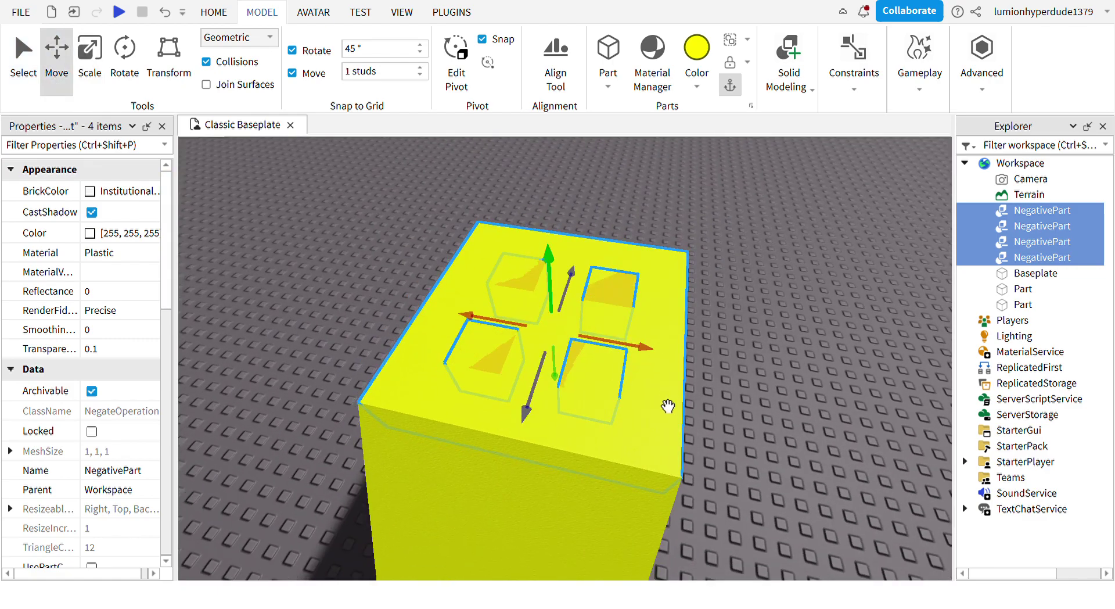
- Union the platform with the four negative parts to cut the holes, and rename the result Trapdoor
{"action": "left_click", "coordinate": [668, 407], "text": "ctrl"}
{"action": "mouse_move", "coordinate": [680, 448]}
{"action": "right_mouse_down"}
{"action": "mouse_move", "coordinate": [699, 448]}
{"action": "mouse_move", "coordinate": [671, 432]}
{"action": "mouse_move", "coordinate": [699, 452]}
{"action": "right_mouse_up"}
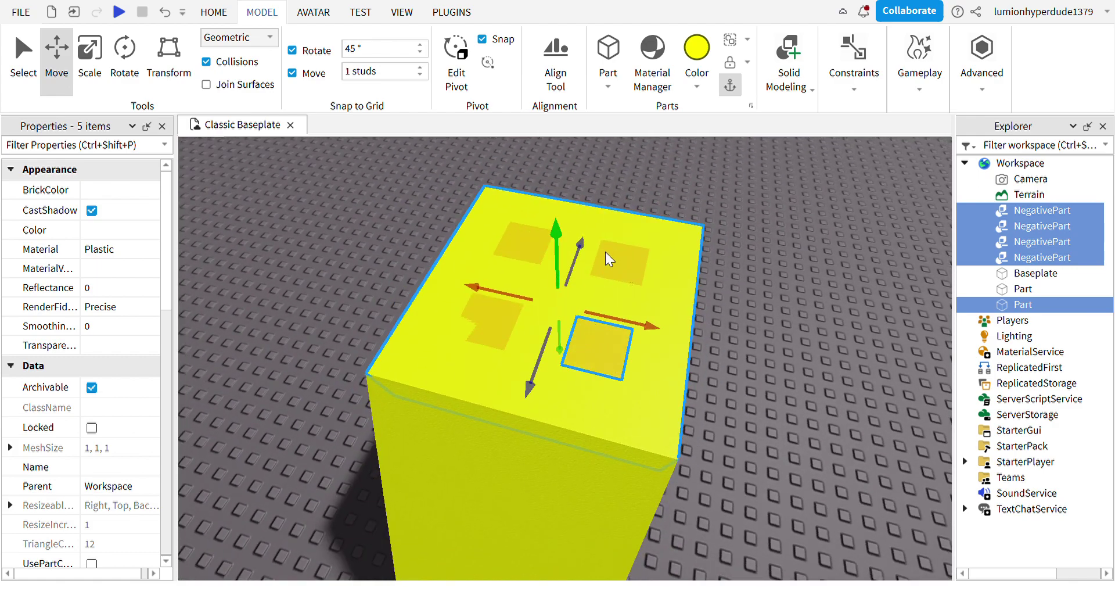
{"action": "key", "text": "ctrl+shift+g"}
{"action": "right_click_drag", "start_coordinate": [732, 334], "coordinate": [809, 313]}
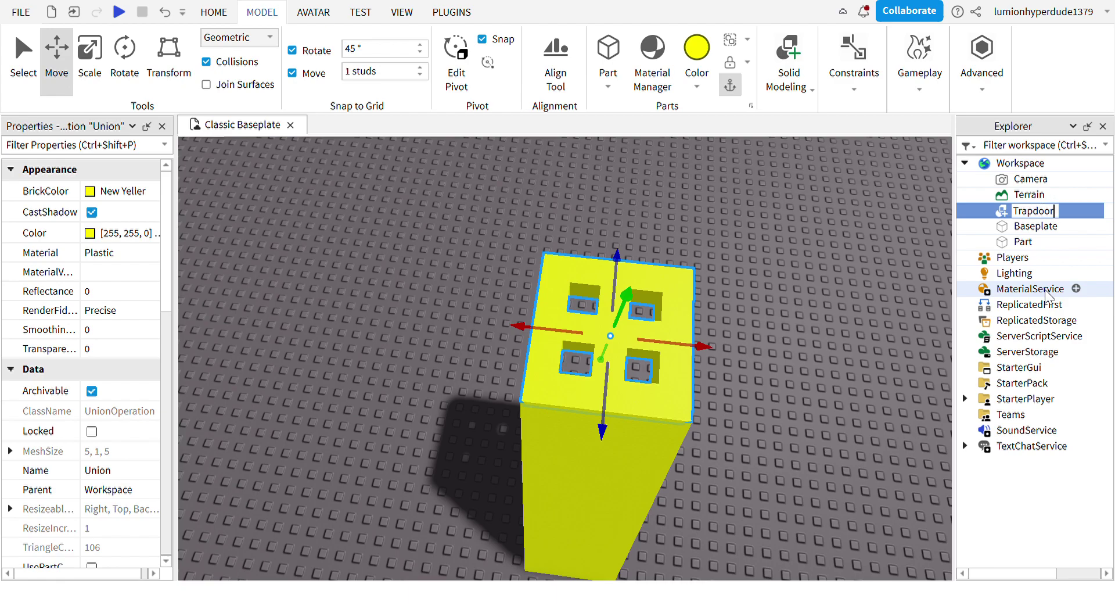
{"action": "key", "text": "Return"}
- Duplicate the Trapdoor union, move the copy beyond the platform's back edge and rotate it 90° so it stands upright
{"action": "key", "text": "ctrl+d"}
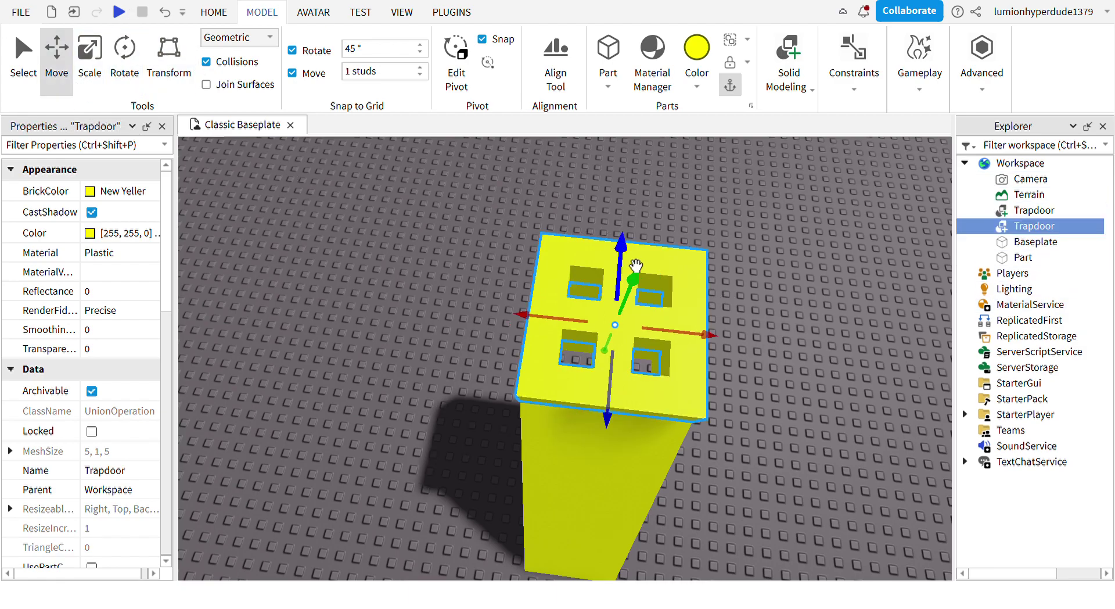
{"action": "left_click_drag", "start_coordinate": [636, 266], "coordinate": [633, 154]}
{"action": "key", "text": "ctrl+4"}
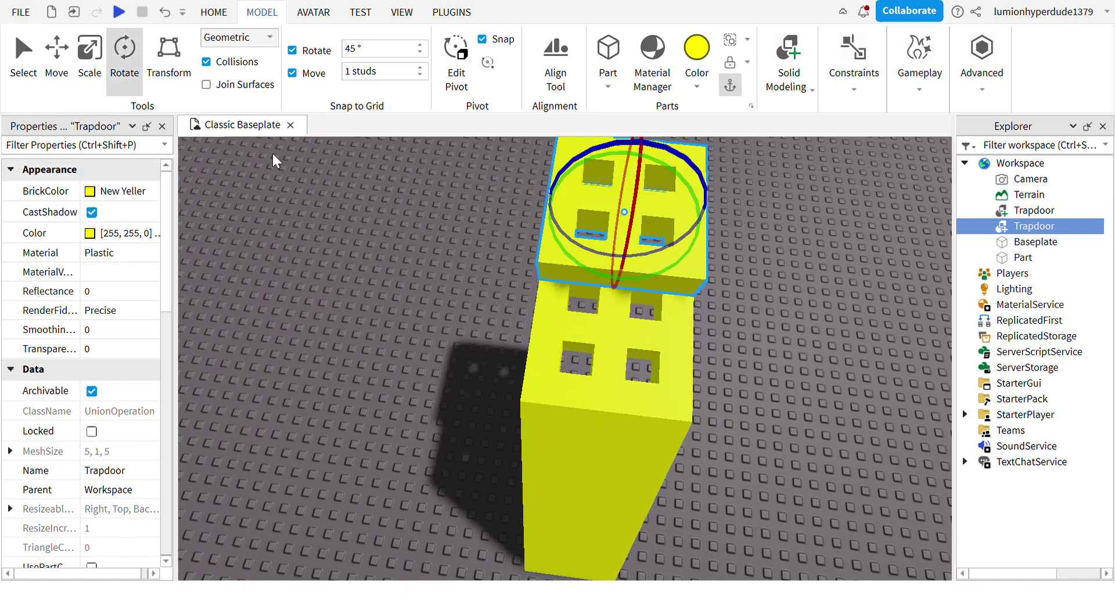
{"action": "left_click_drag", "start_coordinate": [661, 266], "coordinate": [637, 198]}
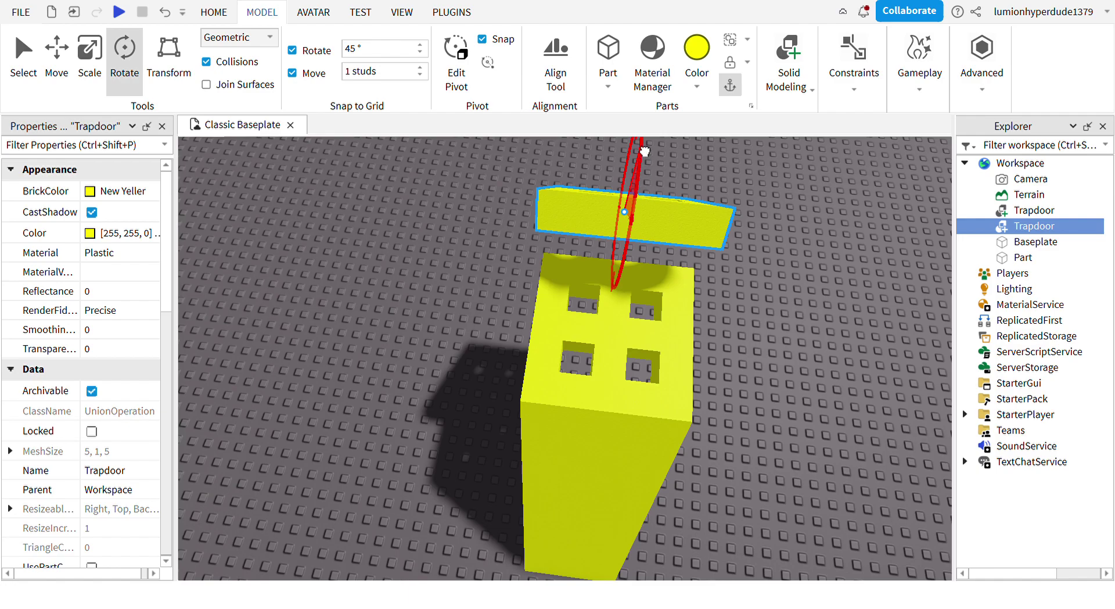
{"action": "mouse_move", "coordinate": [644, 146]}
{"action": "left_mouse_down"}
{"action": "mouse_move", "coordinate": [641, 137]}
{"action": "mouse_move", "coordinate": [641, 146]}
{"action": "left_mouse_up"}
- Move the upright copy into place above the platform so that it stands flush along its back edge
{"action": "right_click_drag", "start_coordinate": [685, 214], "coordinate": [314, 164]}
{"action": "key", "text": "ctrl+2"}
{"action": "left_click", "coordinate": [388, 268]}
{"action": "left_click", "coordinate": [503, 279]}
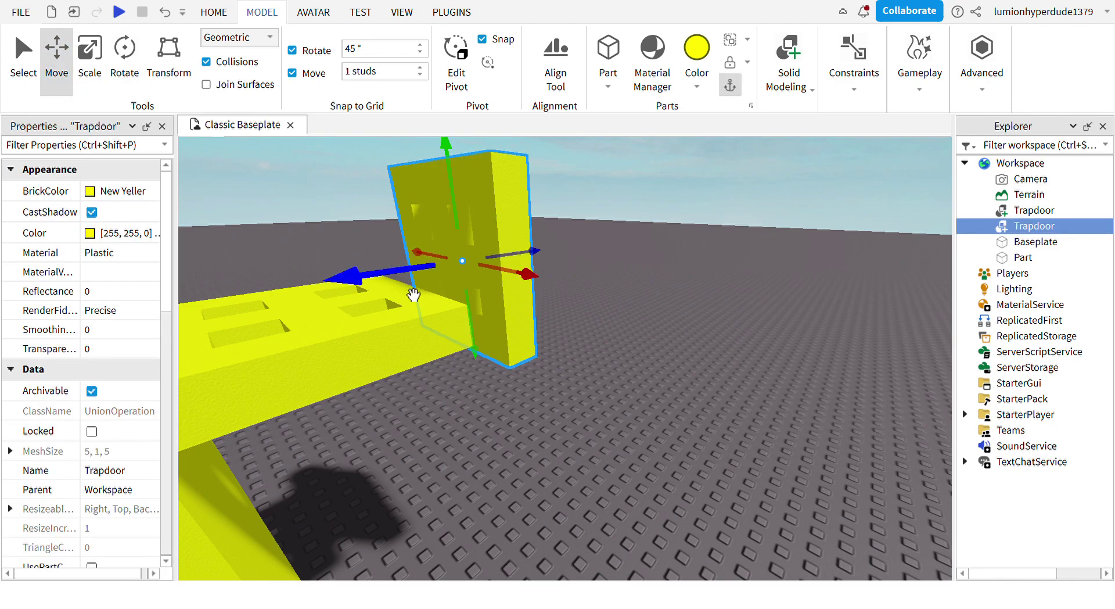
{"action": "left_click_drag", "start_coordinate": [409, 284], "coordinate": [373, 283]}
{"action": "left_click_drag", "start_coordinate": [419, 207], "coordinate": [411, 169]}
- Rename the upright copy as Trapdoorone
{"action": "right_click_drag", "start_coordinate": [627, 262], "coordinate": [802, 300]}
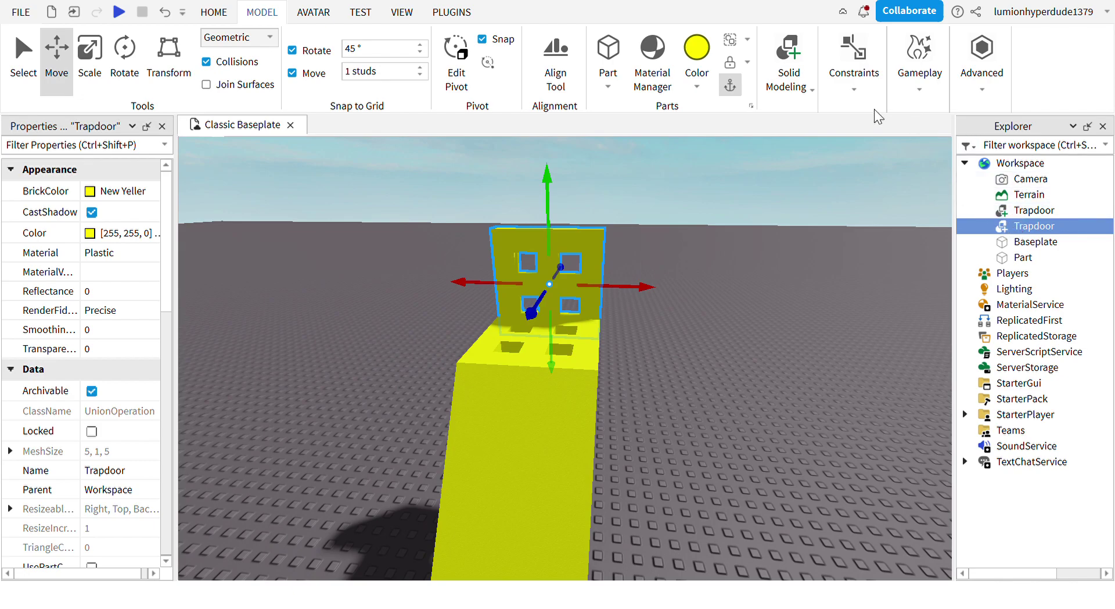
{"action": "key", "text": "F2"}
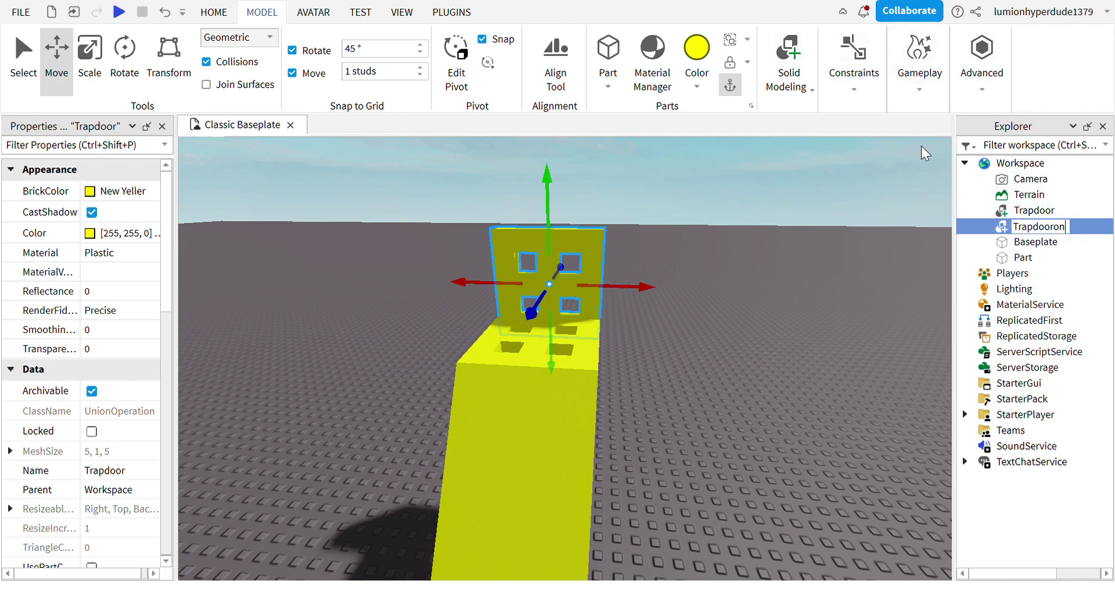
{"action": "key", "text": "Return"}
- Insert an anchored block beside the platform and scale it into a tall 2 × 15 × 4 stud pillar
{"action": "right_click_drag", "start_coordinate": [766, 303], "coordinate": [730, 289]}
{"action": "key", "text": "w"}
{"action": "key", "text": "s"}
{"action": "key", "text": "w"}
{"action": "key", "text": "s"}
{"action": "key", "text": "w"}
{"action": "right_click_drag", "start_coordinate": [695, 337], "coordinate": [699, 353]}
{"action": "left_click", "coordinate": [612, 58]}
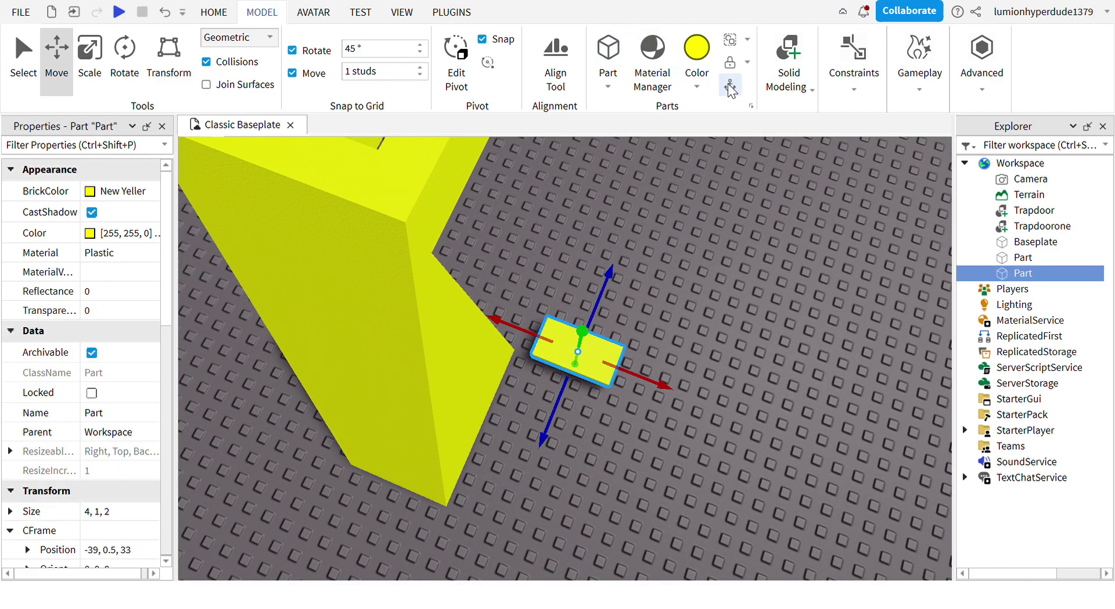
{"action": "left_click", "coordinate": [90, 58]}
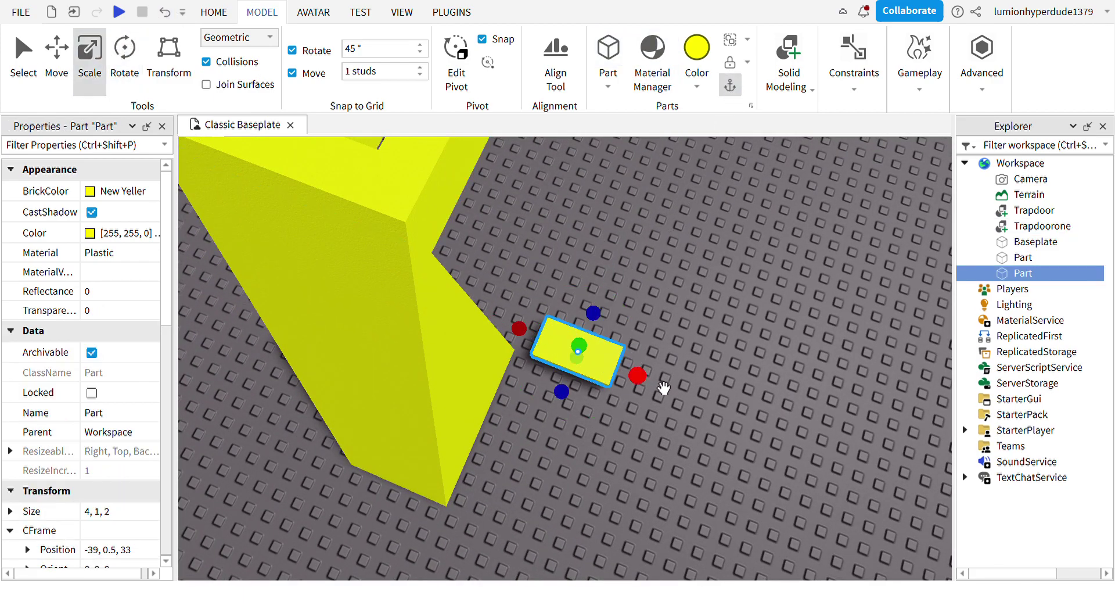
{"action": "left_click_drag", "start_coordinate": [637, 375], "coordinate": [566, 241]}
{"action": "scroll", "coordinate": [567, 284], "scroll_direction": "down", "scroll_amount": 5}
{"action": "left_click_drag", "start_coordinate": [531, 300], "coordinate": [517, 302]}
{"action": "right_click_drag", "start_coordinate": [586, 307], "coordinate": [586, 306]}
{"action": "key", "text": "a"}
{"action": "key", "text": "w"}
{"action": "scroll", "coordinate": [607, 330], "scroll_direction": "up", "scroll_amount": 5}
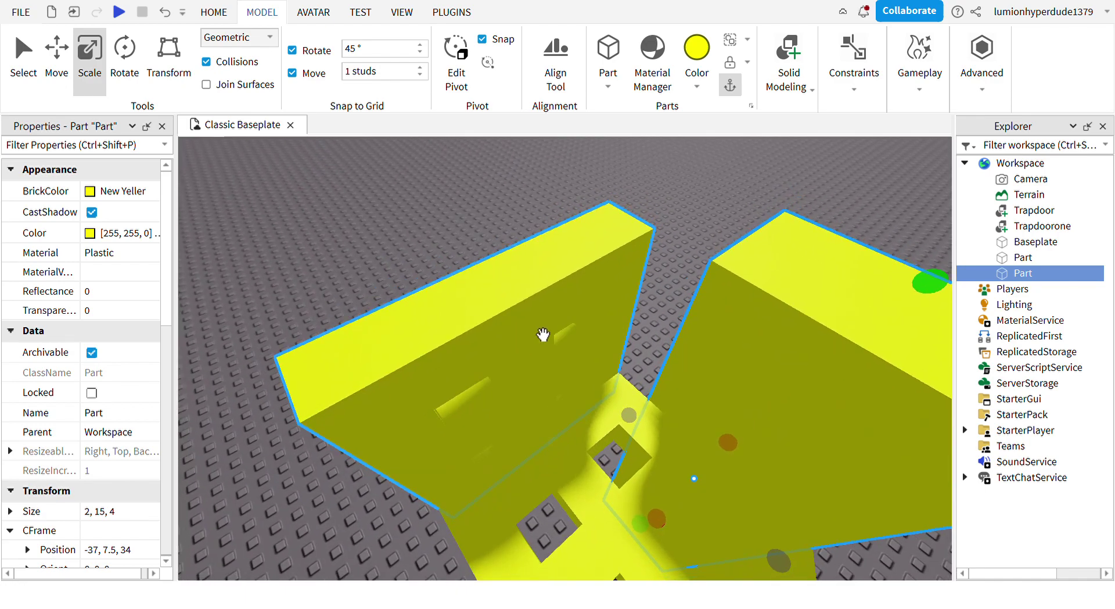
- Set Trapdoorone's transparency to 1 and turn off its CanCollide property
{"action": "left_click", "coordinate": [542, 331]}
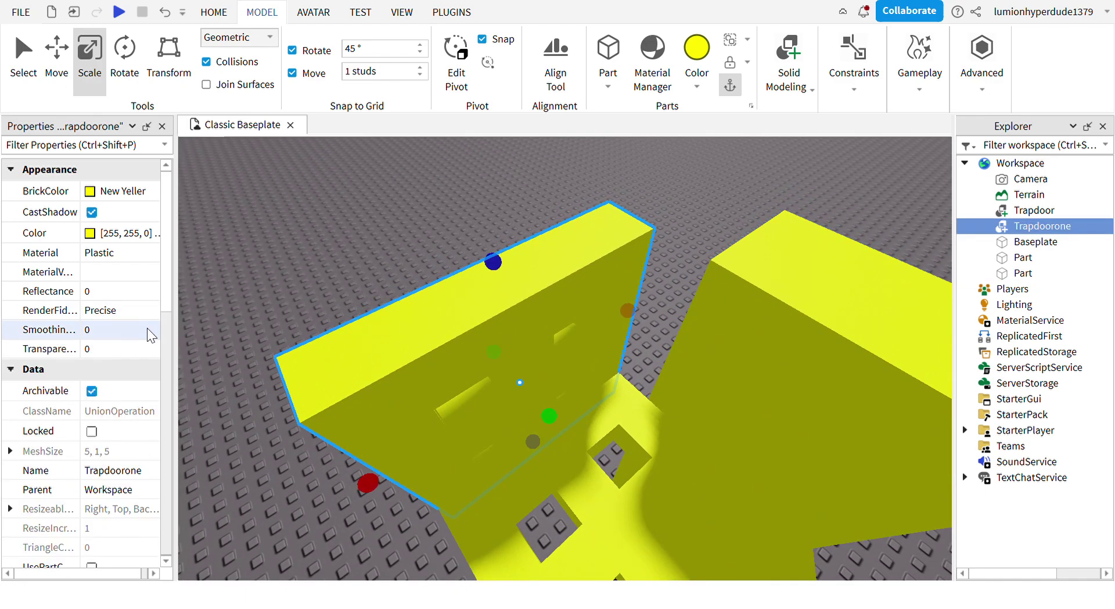
{"action": "scroll", "coordinate": [151, 335], "scroll_direction": "down", "scroll_amount": 2}
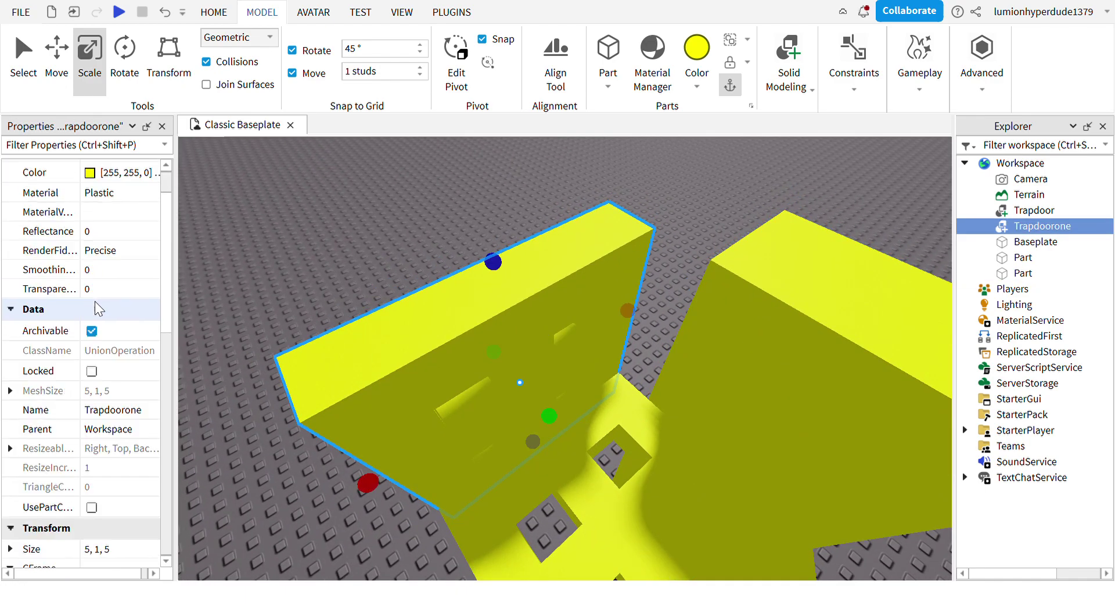
{"action": "left_click", "coordinate": [96, 289]}
{"action": "type", "text": "1"}
{"action": "scroll", "coordinate": [78, 383], "scroll_direction": "down", "scroll_amount": 3}
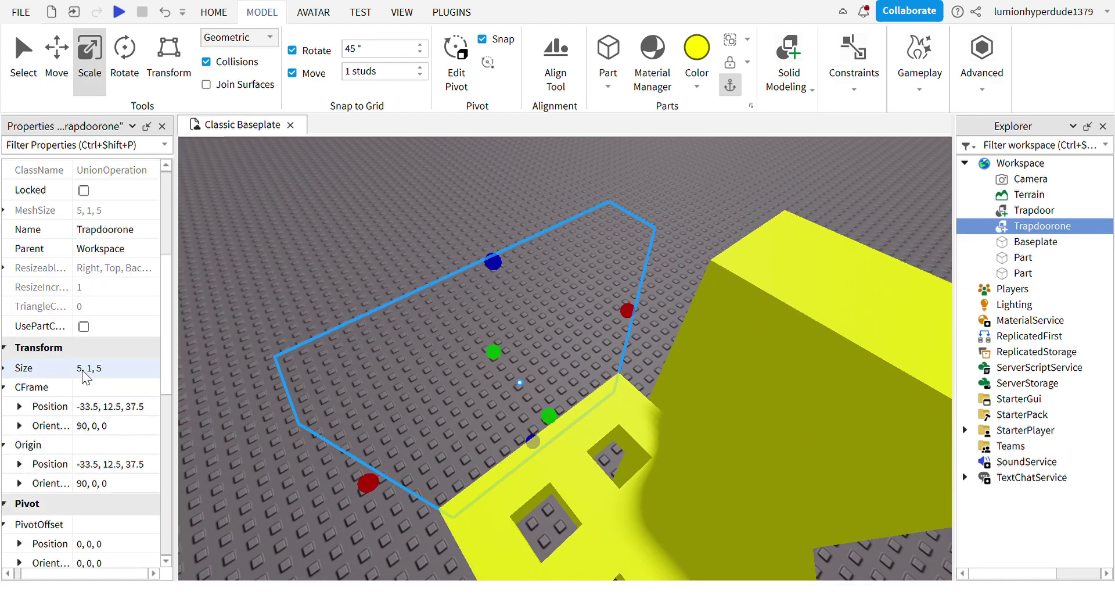
{"action": "scroll", "coordinate": [86, 370], "scroll_direction": "down", "scroll_amount": 2}
{"action": "scroll", "coordinate": [86, 372], "scroll_direction": "down", "scroll_amount": 2}
{"action": "left_click", "coordinate": [84, 365]}
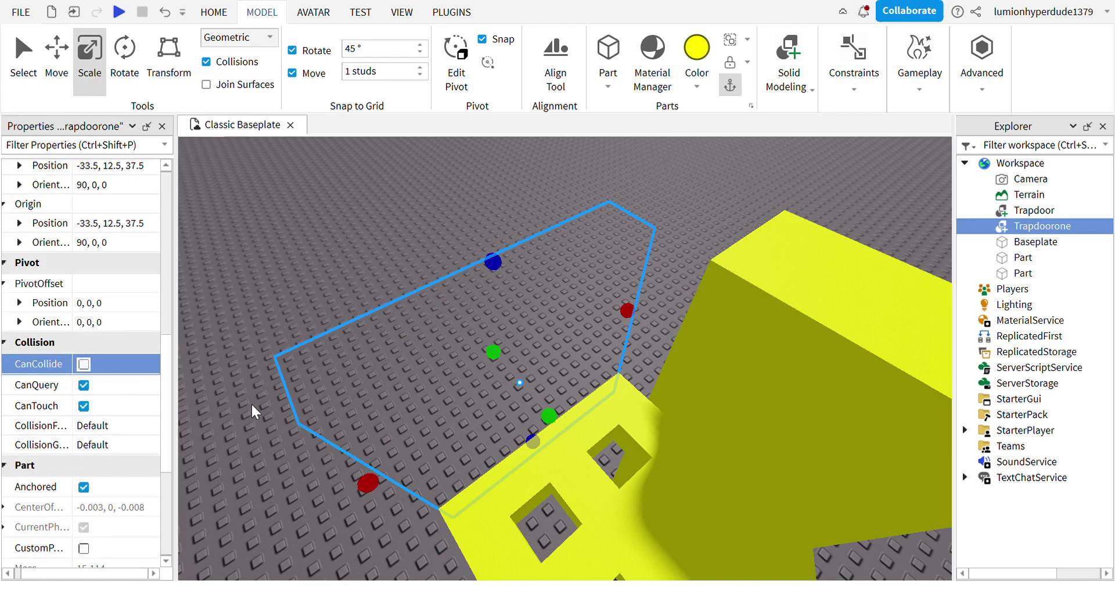
- Color the tall block beside the trapdoor black
{"action": "right_click_drag", "start_coordinate": [401, 413], "coordinate": [481, 414]}
{"action": "left_click", "coordinate": [664, 373]}
{"action": "right_click_drag", "start_coordinate": [664, 373], "coordinate": [664, 411]}
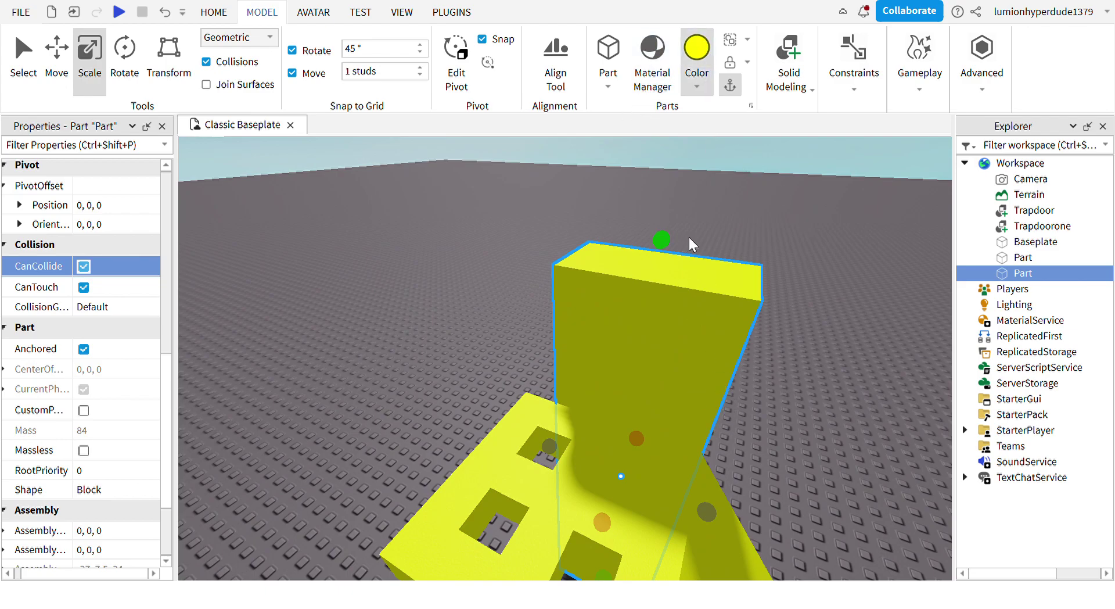
{"action": "left_click", "coordinate": [701, 398]}
{"action": "right_click_drag", "start_coordinate": [697, 413], "coordinate": [666, 406]}
{"action": "scroll", "coordinate": [616, 378], "scroll_direction": "down", "scroll_amount": 3}
{"action": "right_click_drag", "start_coordinate": [578, 365], "coordinate": [609, 249]}
- Insert a block, shrink it to a 1 × 1 × 1 stud cube on the black pillar's trapdoor-facing side, and anchor it
{"action": "left_click", "coordinate": [609, 55]}
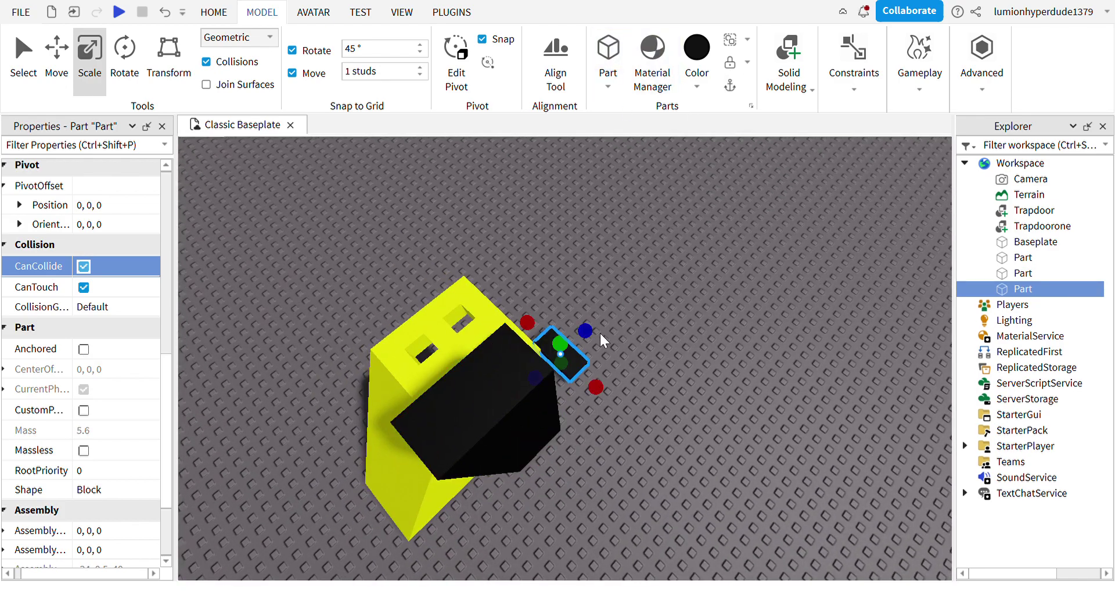
{"action": "right_click_drag", "start_coordinate": [602, 391], "coordinate": [584, 376]}
{"action": "left_click_drag", "start_coordinate": [584, 377], "coordinate": [516, 387]}
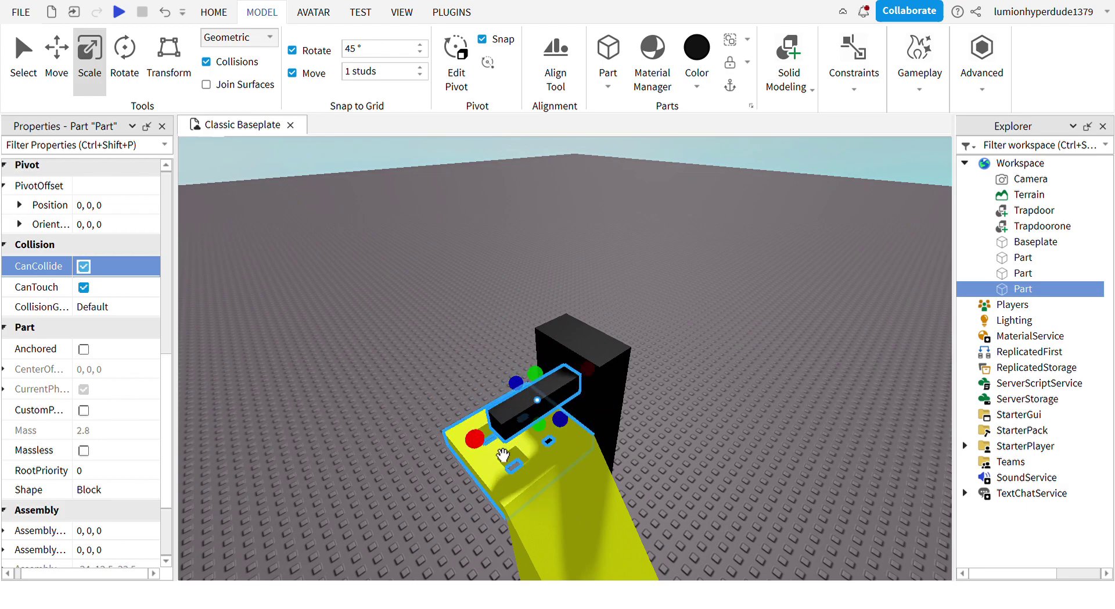
{"action": "left_click_drag", "start_coordinate": [503, 455], "coordinate": [535, 418]}
{"action": "left_click", "coordinate": [731, 85]}
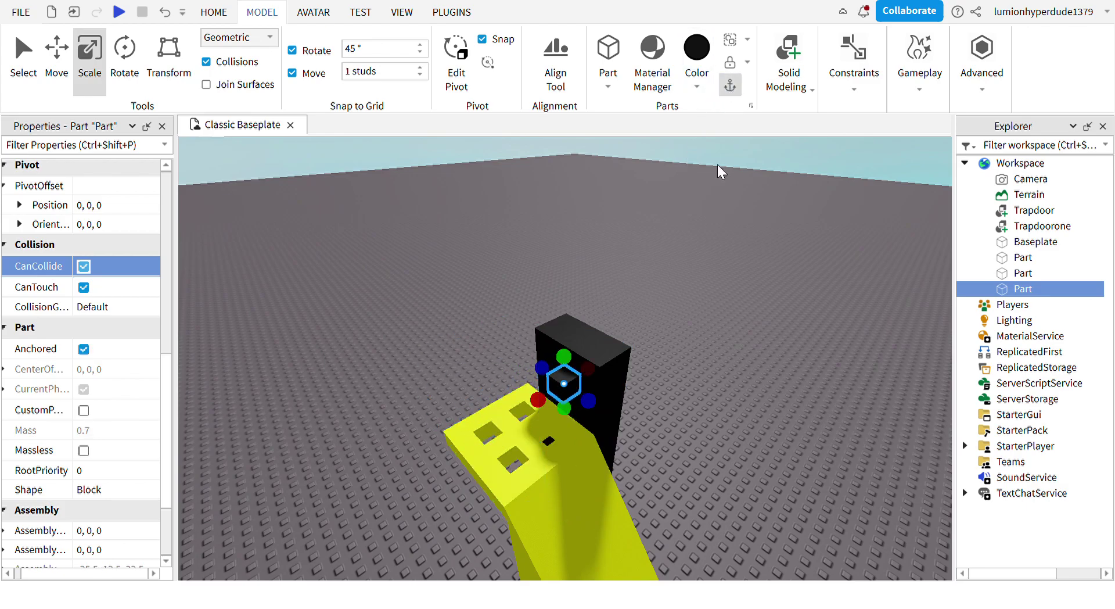
- Color the small cube on the black pillar yellow
{"action": "left_click", "coordinate": [637, 388]}
{"action": "left_click", "coordinate": [589, 396]}
{"action": "right_click_drag", "start_coordinate": [647, 387], "coordinate": [646, 390]}
{"action": "key", "text": "w"}
{"action": "left_click", "coordinate": [695, 57]}
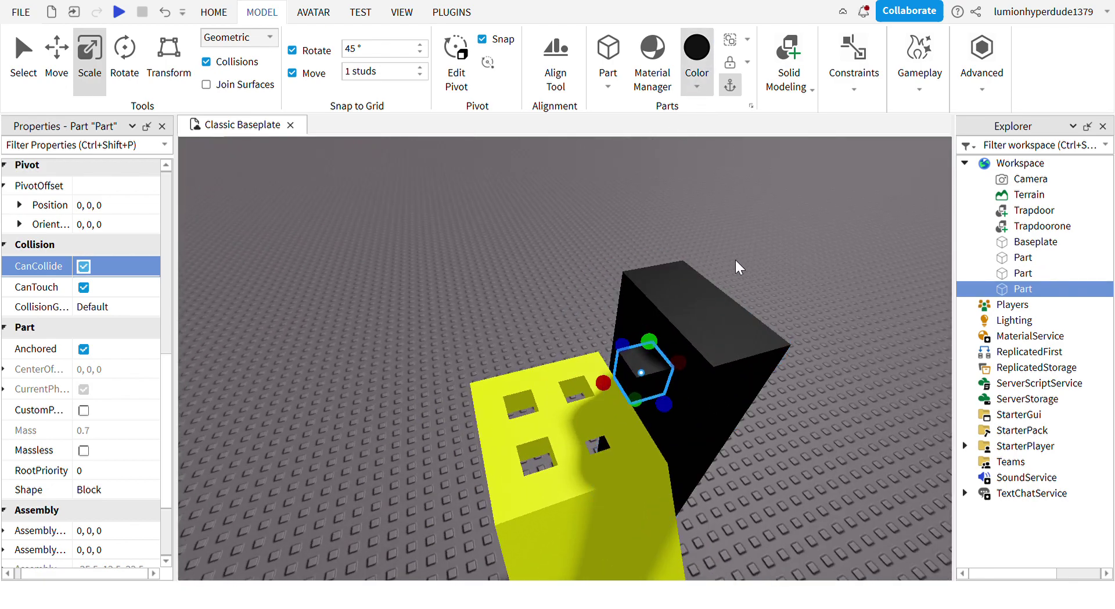
{"action": "left_click", "coordinate": [721, 244]}
- Select the horizontal Trapdoor union and set its color to brown
{"action": "right_click_drag", "start_coordinate": [772, 455], "coordinate": [769, 454]}
{"action": "left_click", "coordinate": [594, 466]}
{"action": "left_click", "coordinate": [594, 465]}
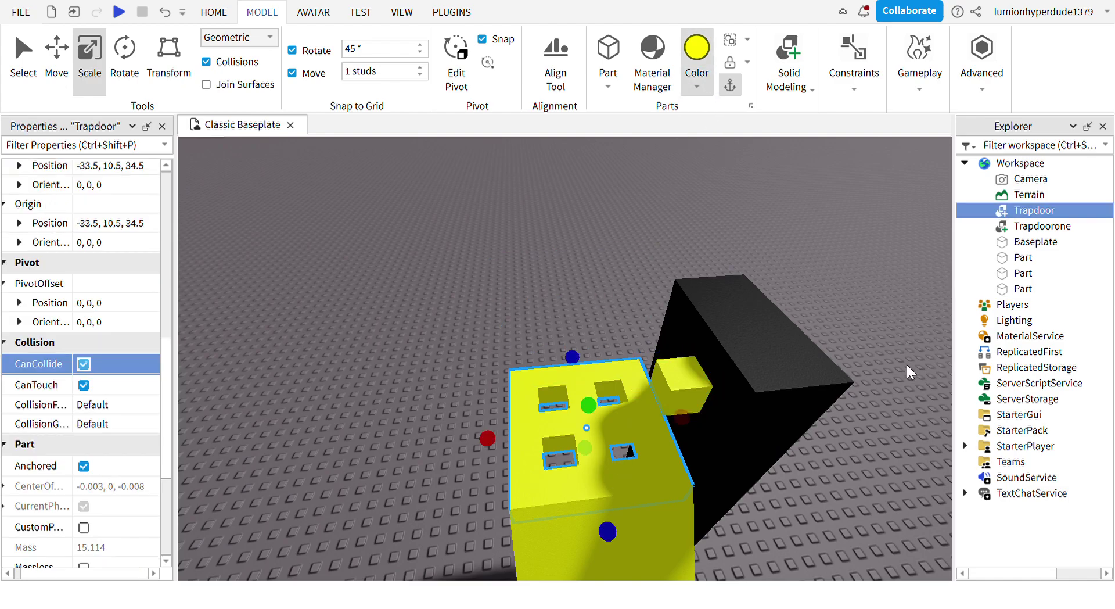
{"action": "scroll", "coordinate": [80, 462], "scroll_direction": "down", "scroll_amount": 3}
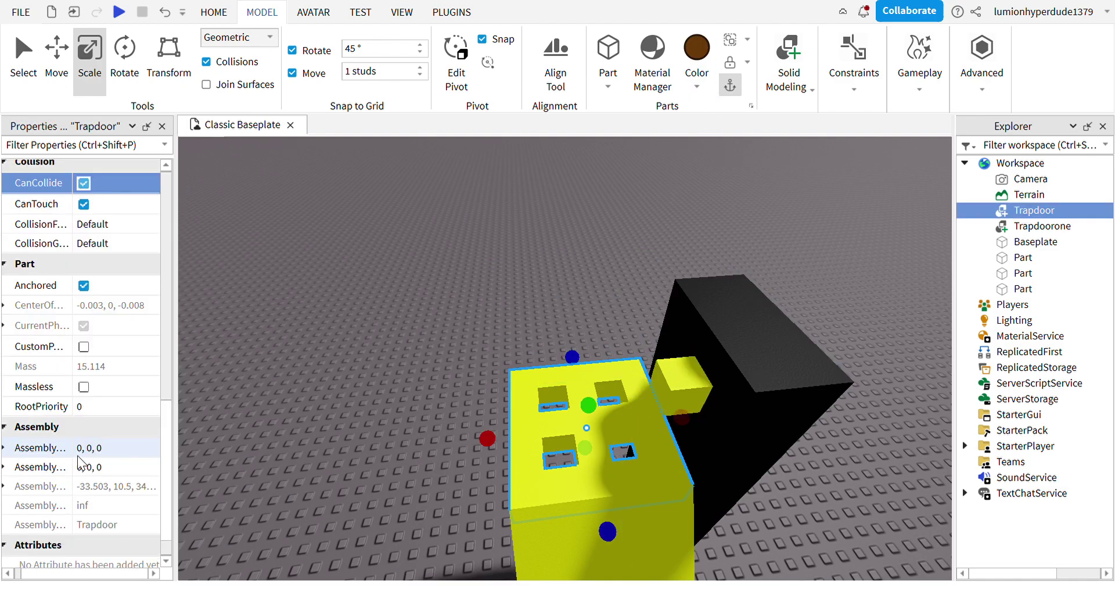
{"action": "scroll", "coordinate": [85, 453], "scroll_direction": "down", "scroll_amount": 1}
{"action": "scroll", "coordinate": [88, 424], "scroll_direction": "up", "scroll_amount": 1}
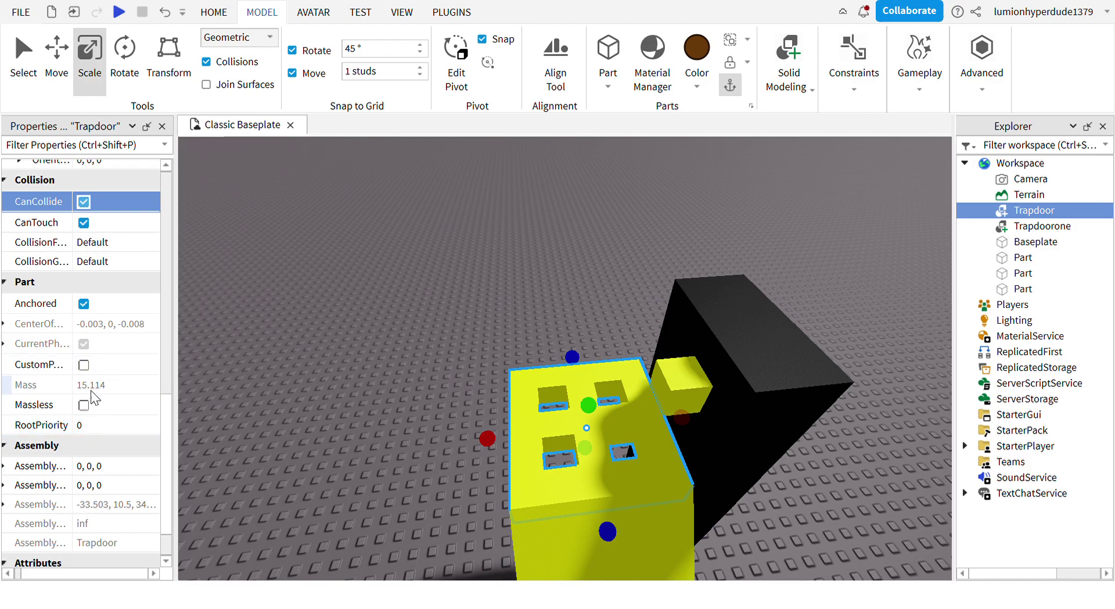
{"action": "scroll", "coordinate": [109, 348], "scroll_direction": "down", "scroll_amount": 1}
{"action": "scroll", "coordinate": [109, 349], "scroll_direction": "up", "scroll_amount": 3}
{"action": "scroll", "coordinate": [103, 367], "scroll_direction": "down", "scroll_amount": 1}
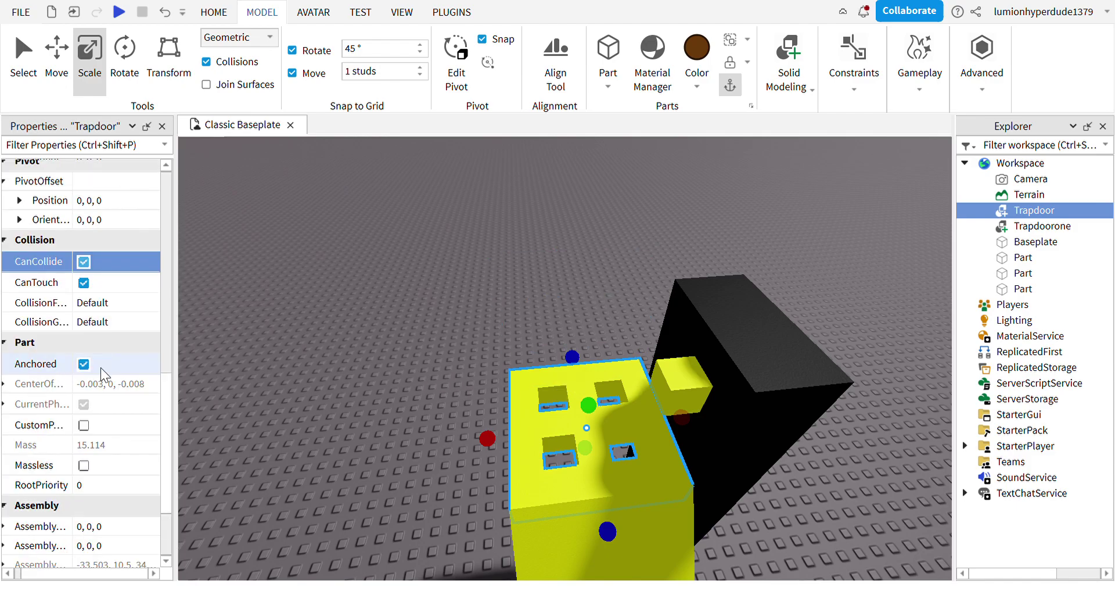
{"action": "left_click", "coordinate": [83, 426]}
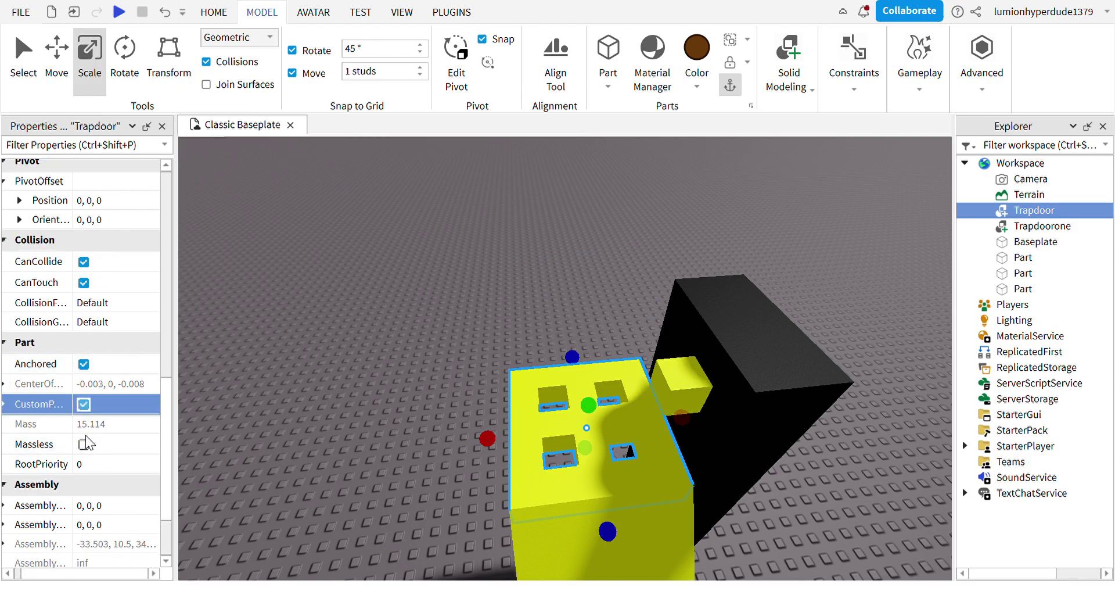
{"action": "left_click", "coordinate": [84, 404]}
- Enable UsePartColor on both the Trapdoor and Trapdoorone unions
{"action": "scroll", "coordinate": [90, 408], "scroll_direction": "up", "scroll_amount": 5}
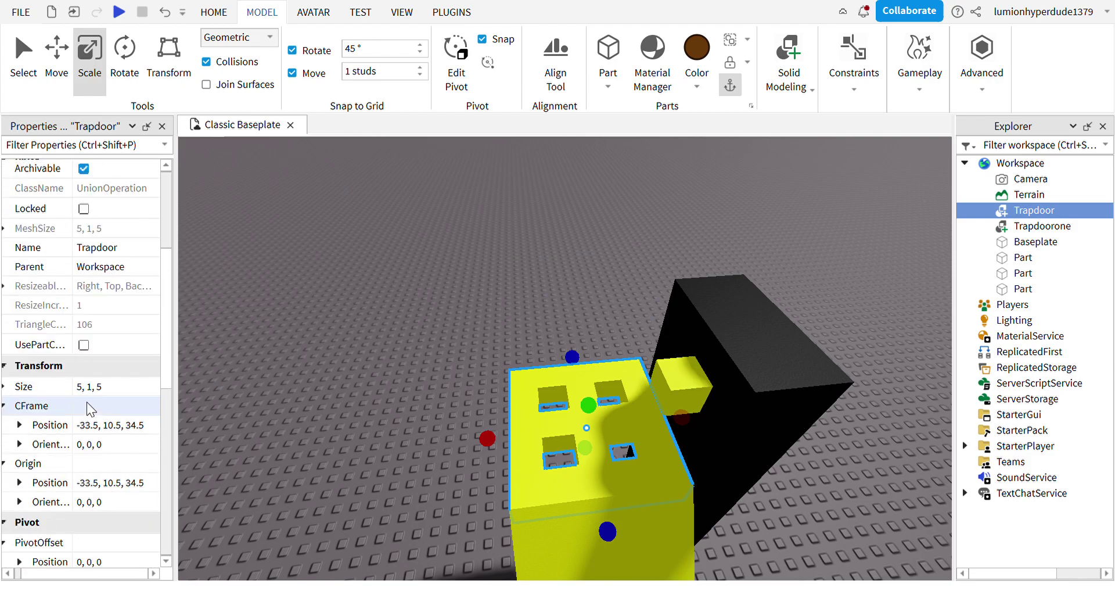
{"action": "left_click", "coordinate": [39, 347]}
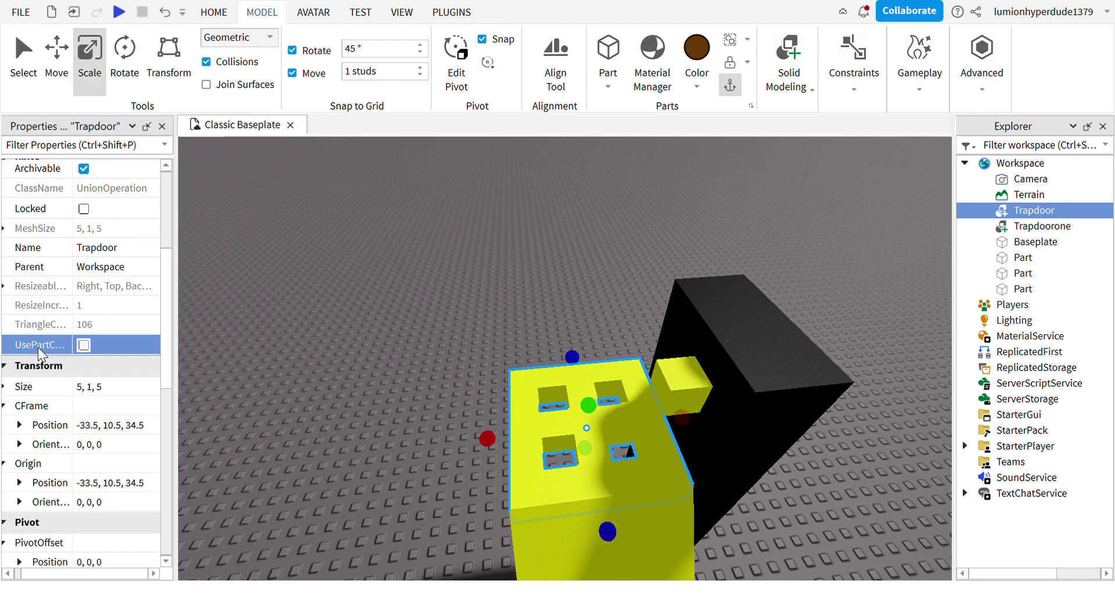
{"action": "left_click", "coordinate": [83, 345]}
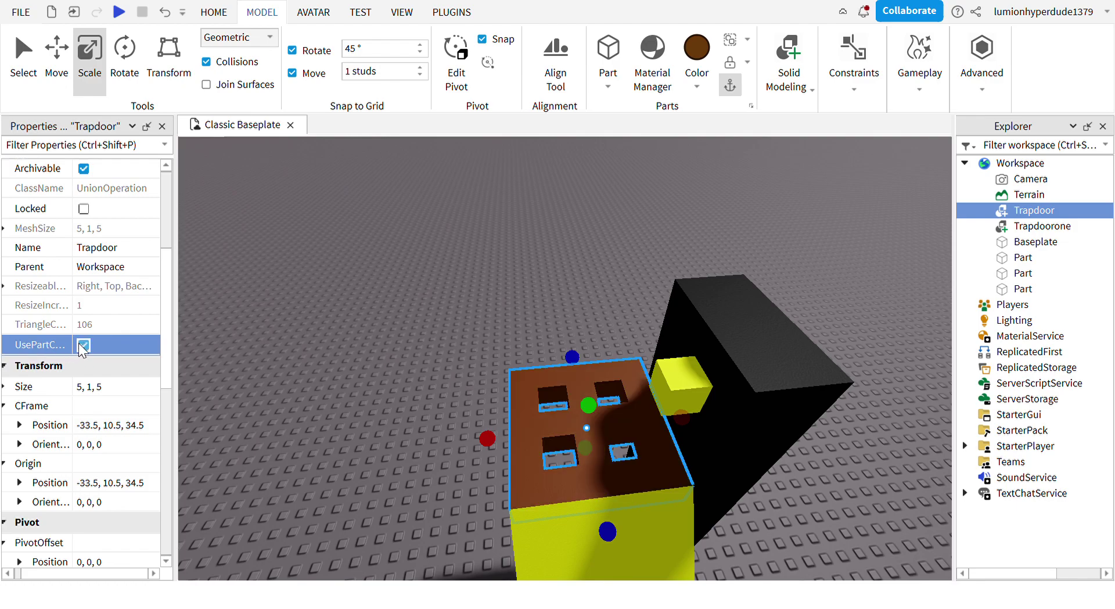
{"action": "left_click", "coordinate": [84, 346]}
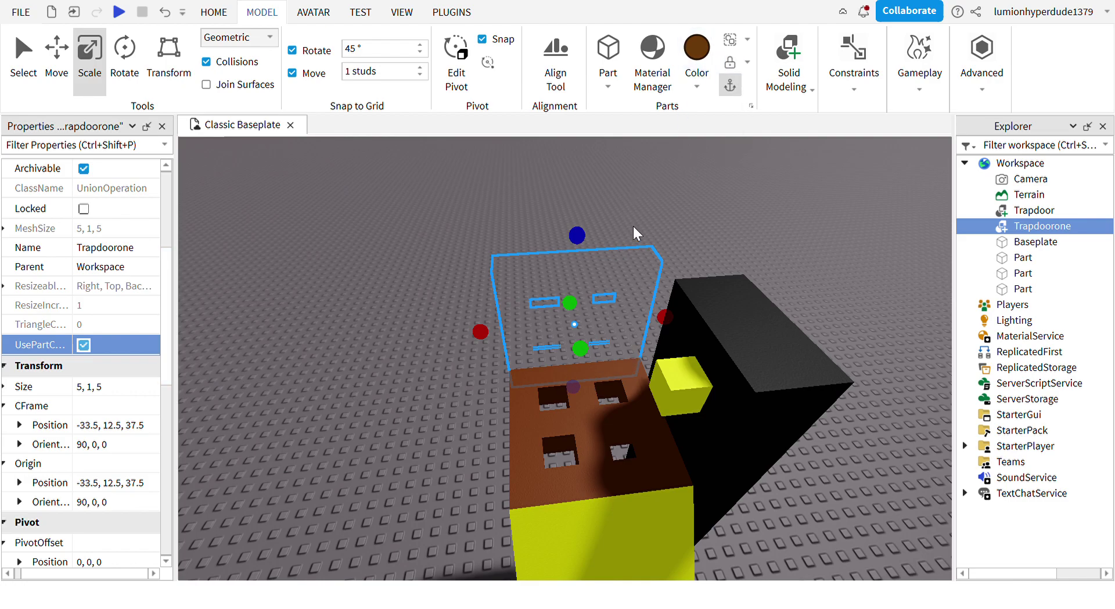
- Rename the small yellow cube as Button and add a ClickDetector and a Script inside it
{"action": "key", "text": "w"}
{"action": "right_click_drag", "start_coordinate": [657, 306], "coordinate": [669, 284]}
{"action": "left_click", "coordinate": [792, 244]}
{"action": "right_click_drag", "start_coordinate": [791, 244], "coordinate": [652, 295]}
{"action": "key", "text": "F2"}
{"action": "type", "text": "Button"}
{"action": "key", "text": "Return"}
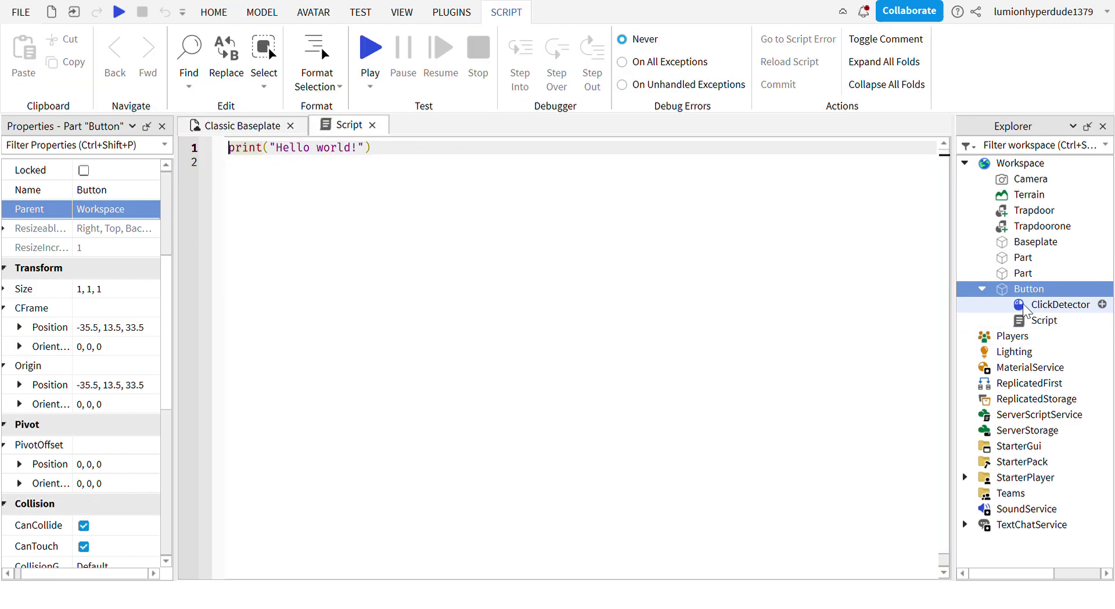
{"action": "left_click", "coordinate": [1025, 308]}
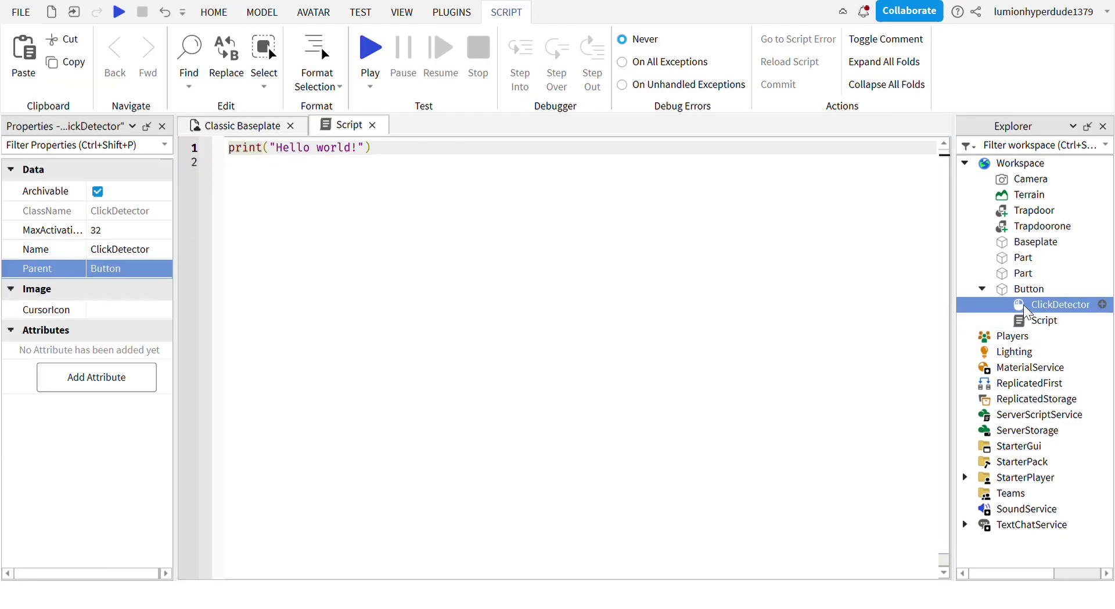
- Replace the script's default print line with "local clickdetect = script.Parent.ClickDetector"
{"action": "left_click_drag", "start_coordinate": [400, 150], "coordinate": [167, 149]}
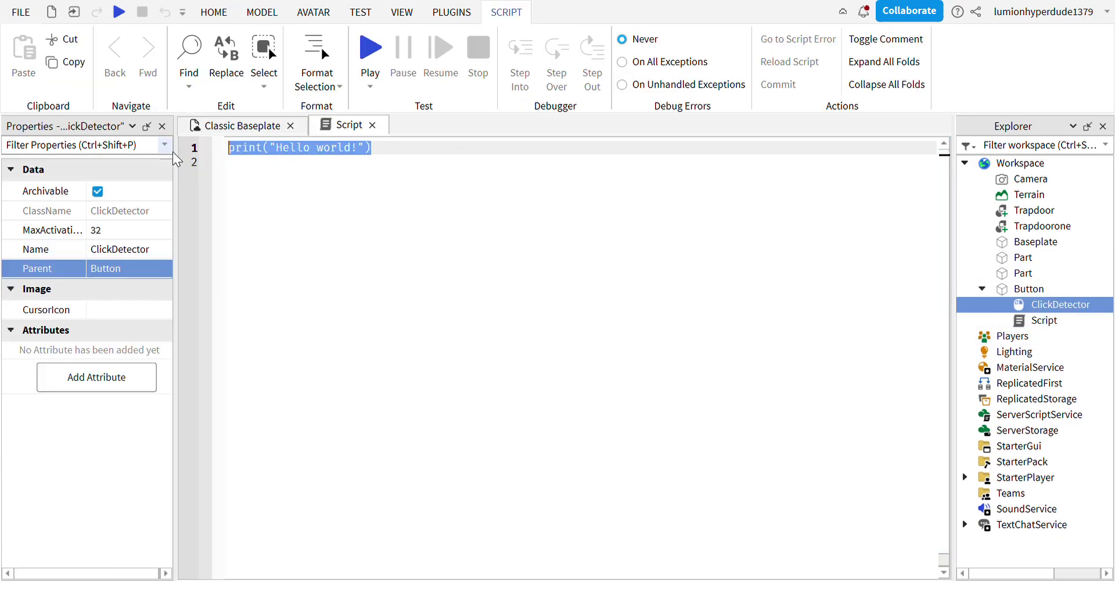
{"action": "key", "text": "BackSpace"}
{"action": "type", "text": "local c"}
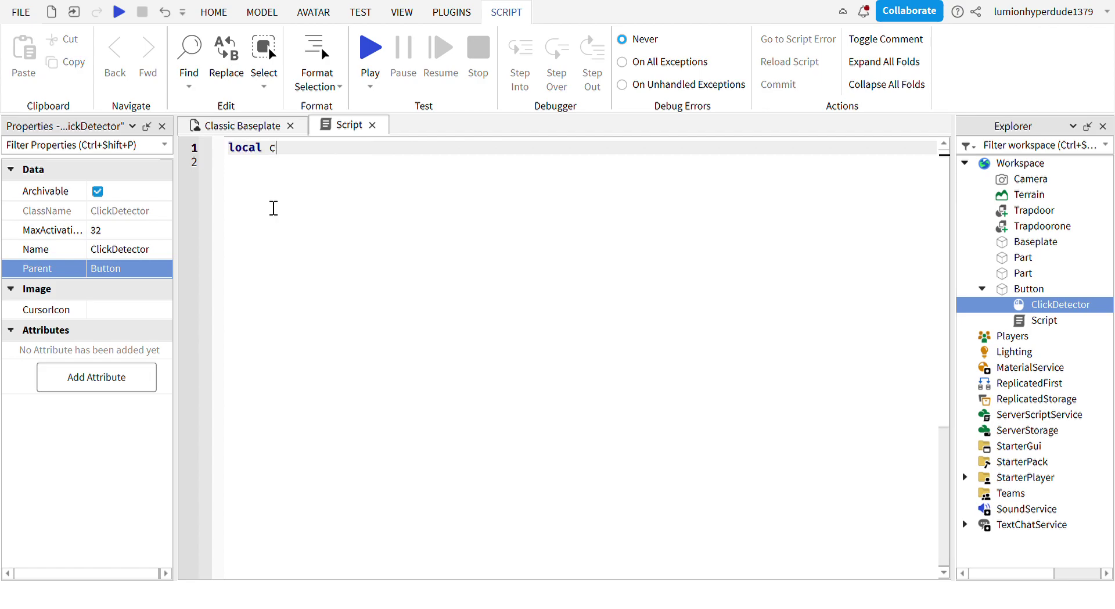
{"action": "type", "text": "lickdte"}
{"action": "key", "text": "BackSpace"}
{"action": "key", "text": "BackSpace"}
{"action": "type", "text": "etedt"}
{"action": "key", "text": "BackSpace"}
{"action": "key", "text": "BackSpace"}
{"action": "type", "text": "ct = "}
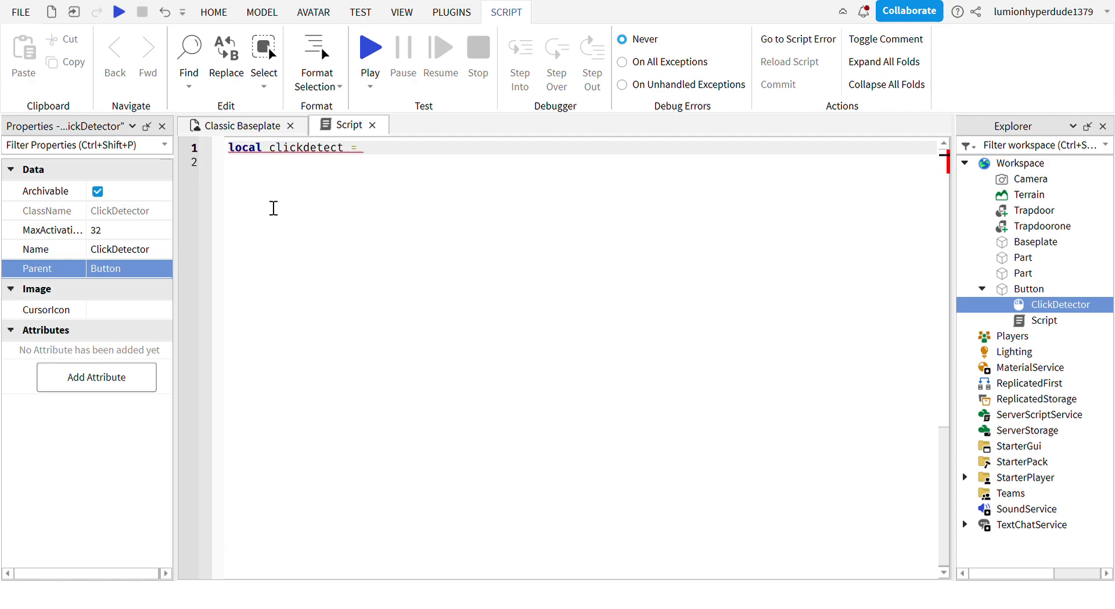
{"action": "type", "text": "script.Parent."}
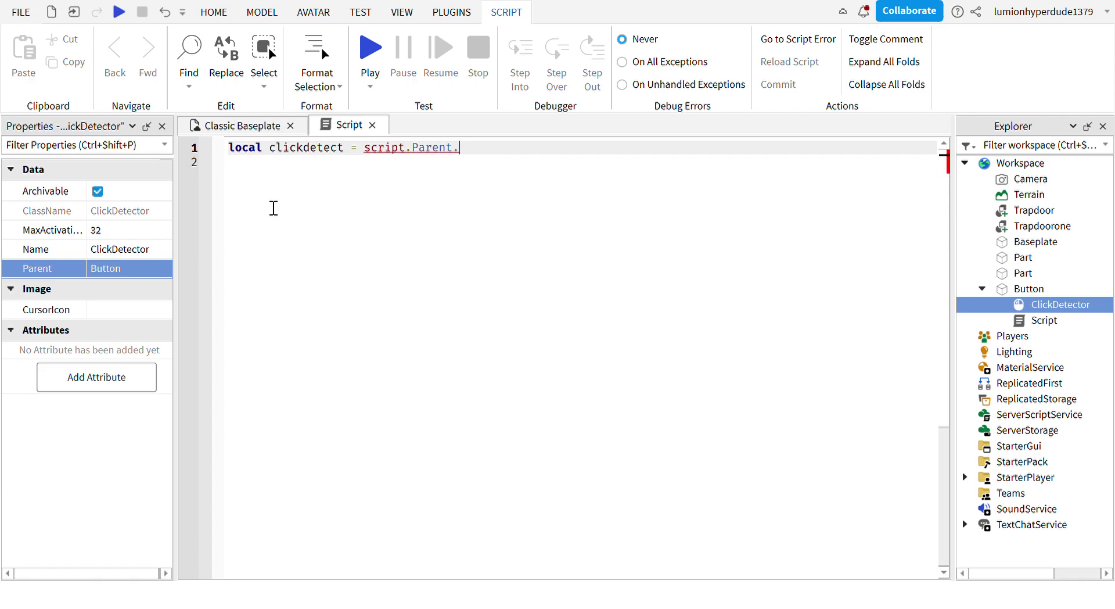
{"action": "type", "text": "Clic"}
{"action": "key", "text": "Tab"}
{"action": "key", "text": "Return"}
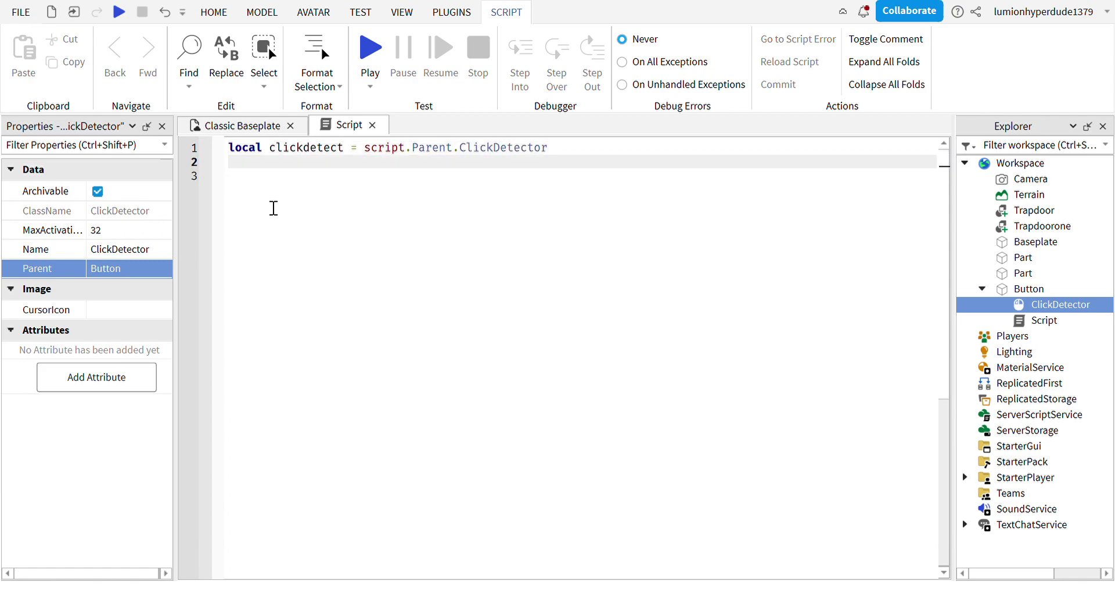
- Declare "local open = false" in the script, directly below the clickdetect variable
{"action": "type", "text": "local "}
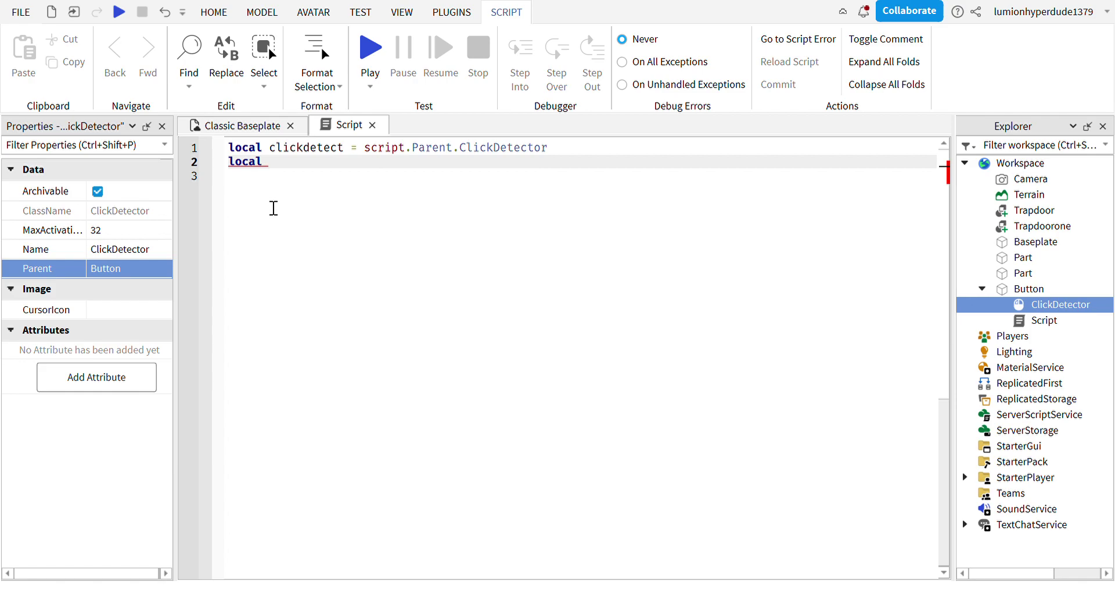
{"action": "type", "text": "open = "}
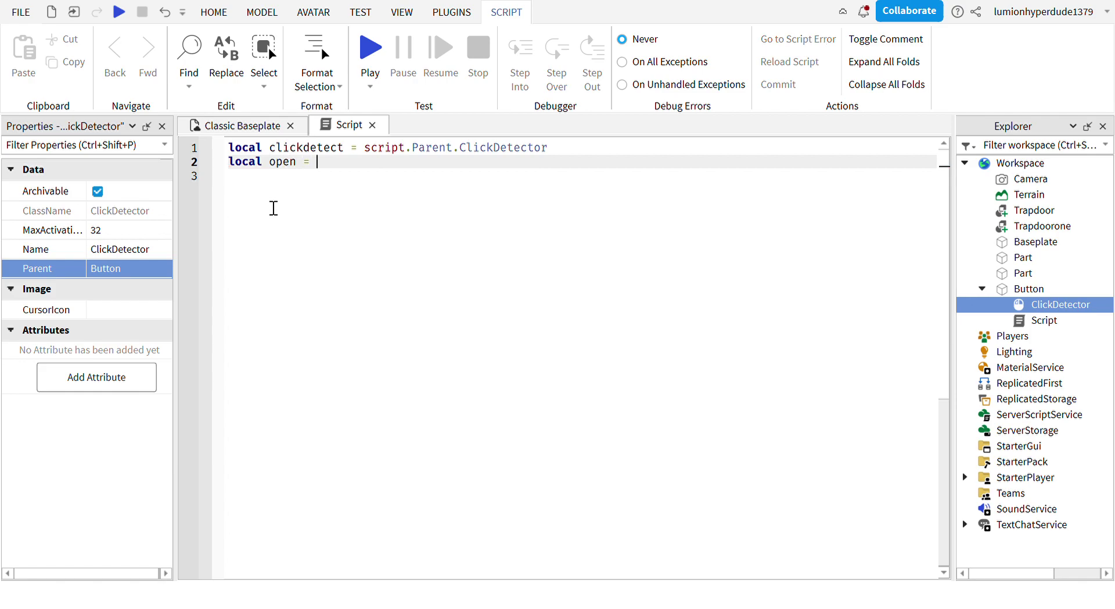
{"action": "type", "text": "false"}
{"action": "key", "text": "Return"}
{"action": "key", "text": "Return"}
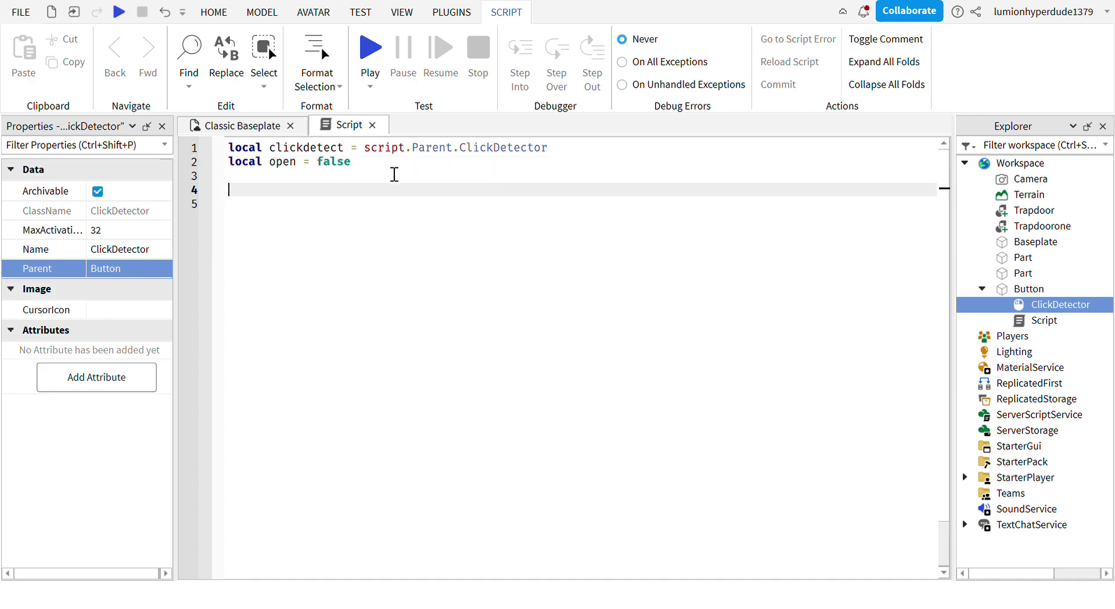
- Add a click handler function with "clickdetect.MouseClick:Connect(function()" below the variables, closed by "end)"
{"action": "type", "text": "clickdetect."}
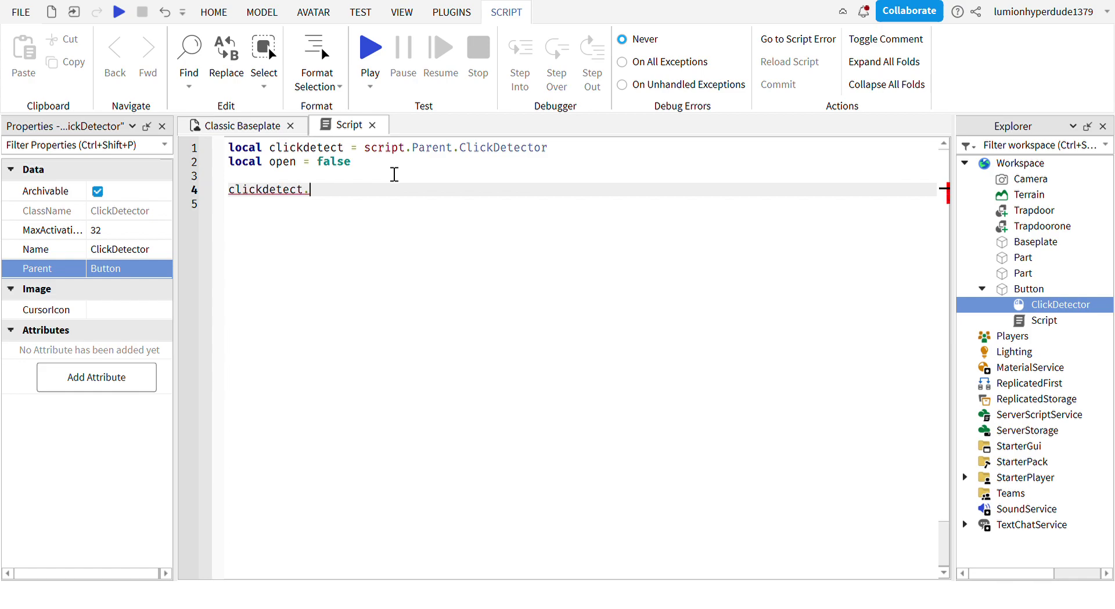
{"action": "type", "text": "MouseClick:Connect(function()"}
{"action": "key", "text": "Return"}
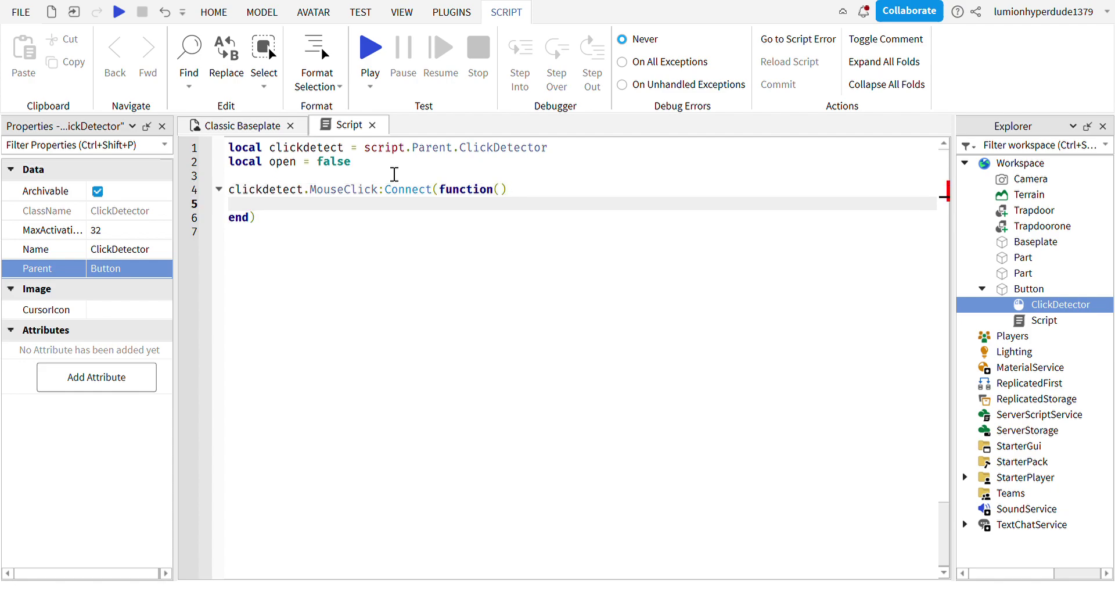
{"action": "left_click", "coordinate": [501, 190]}
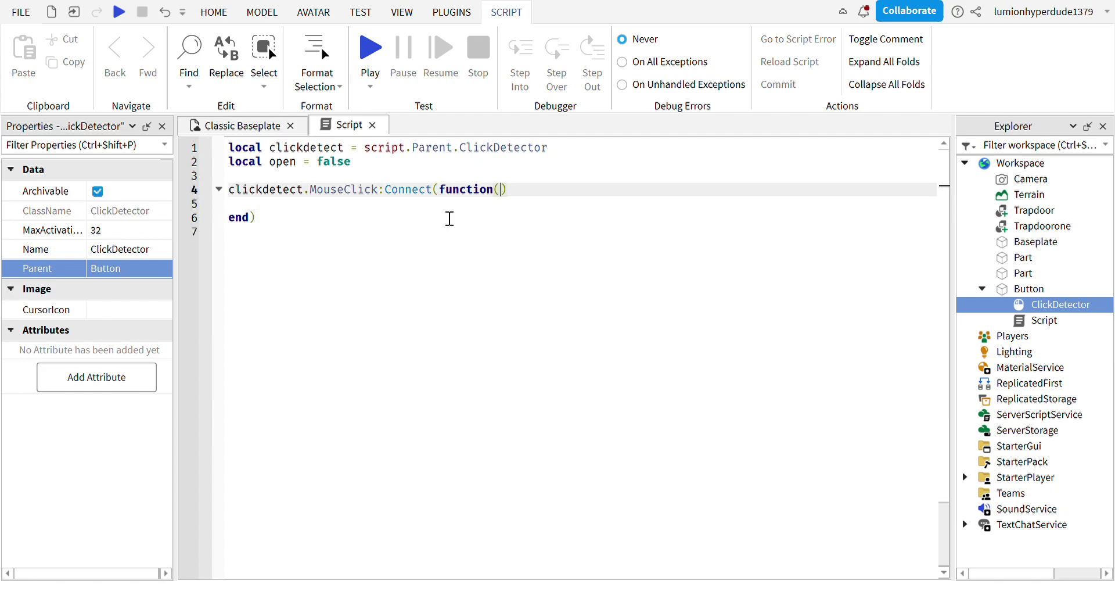
{"action": "key", "text": "Down"}
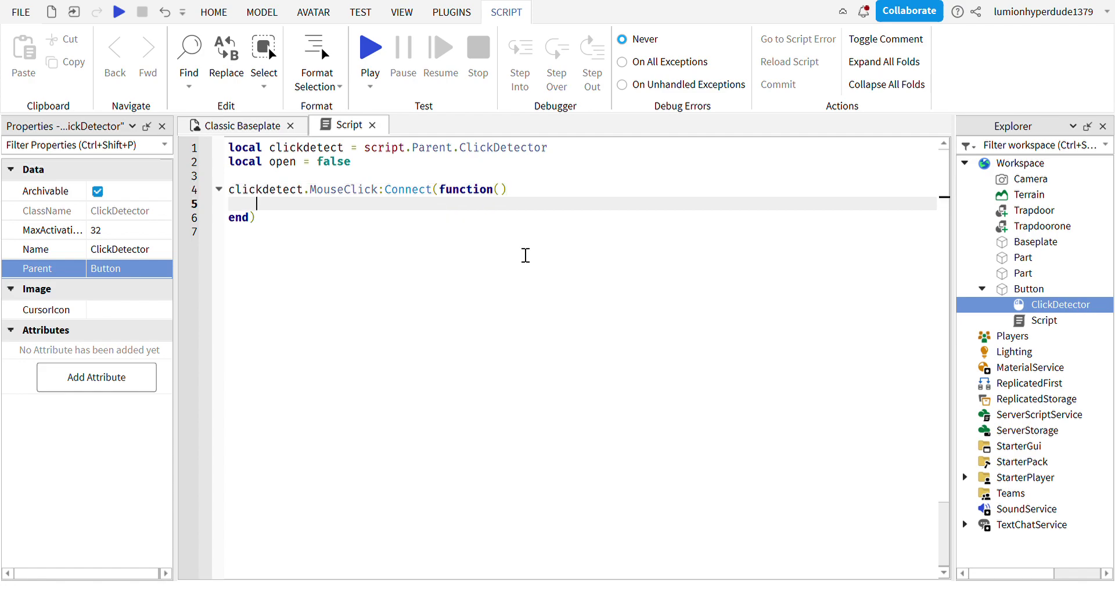
- Insert an "if open == false then" block inside the MouseClick function
{"action": "type", "text": "if opem"}
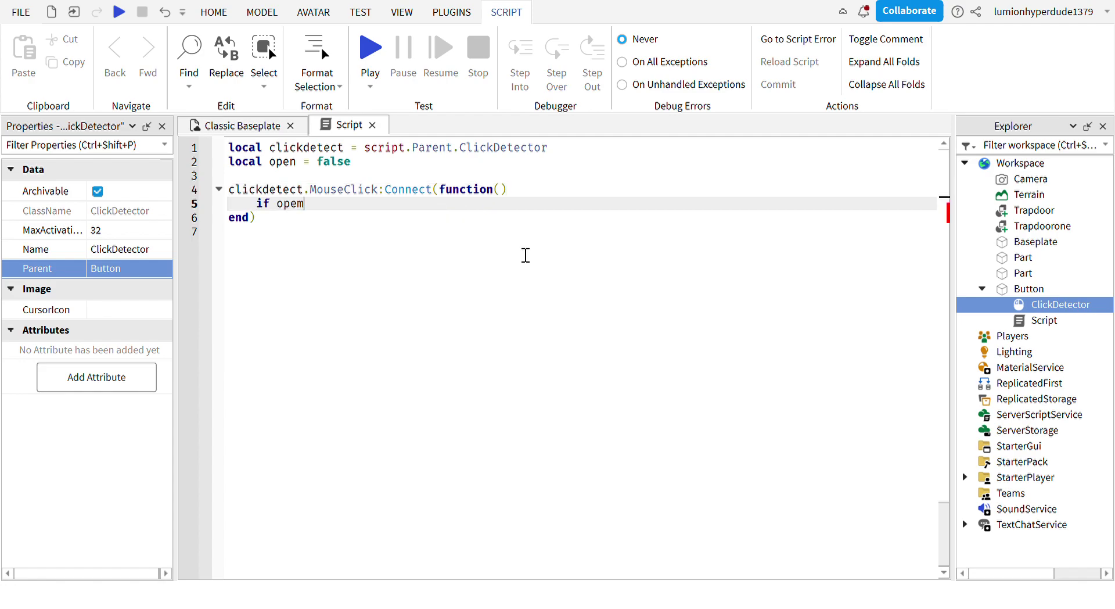
{"action": "key", "text": "BackSpace"}
{"action": "type", "text": "n =="}
{"action": "type", "text": "false then"}
{"action": "key", "text": "Return"}
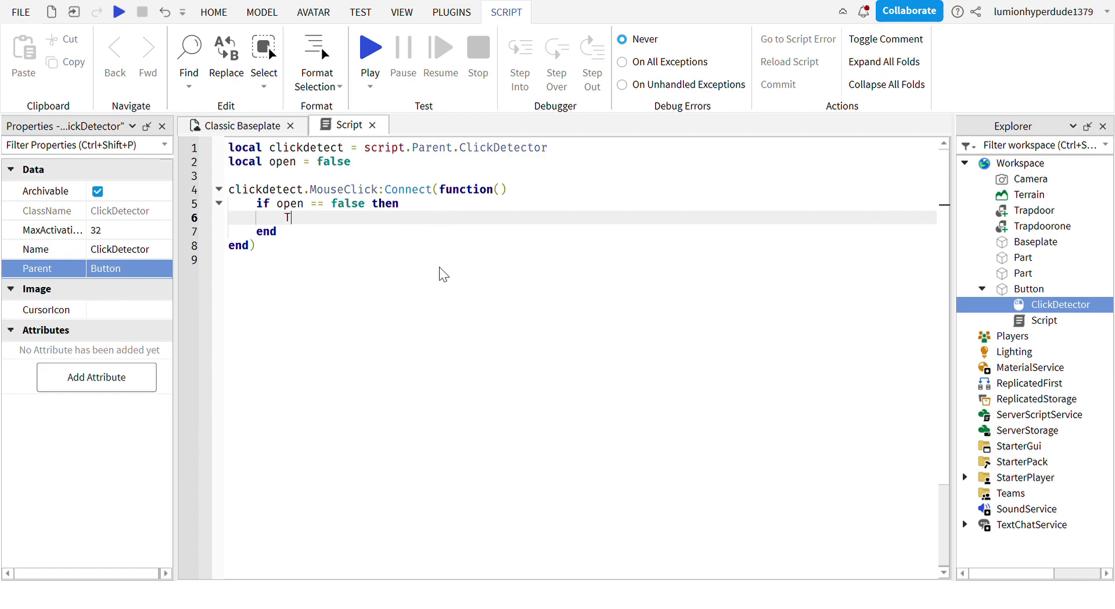
{"action": "type", "text": "Tr"}
{"action": "key", "text": "BackSpace"}
{"action": "type", "text": "ra"}
{"action": "key", "text": "BackSpace"}
{"action": "key", "text": "BackSpace"}
{"action": "key", "text": "BackSpace"}
{"action": "key", "text": "BackSpace"}
{"action": "key", "text": "Tab"}
- Write "game.Workspace.Trapdoor.CanCollide = false" inside the if block and start a new line below it
{"action": "type", "text": "game."}
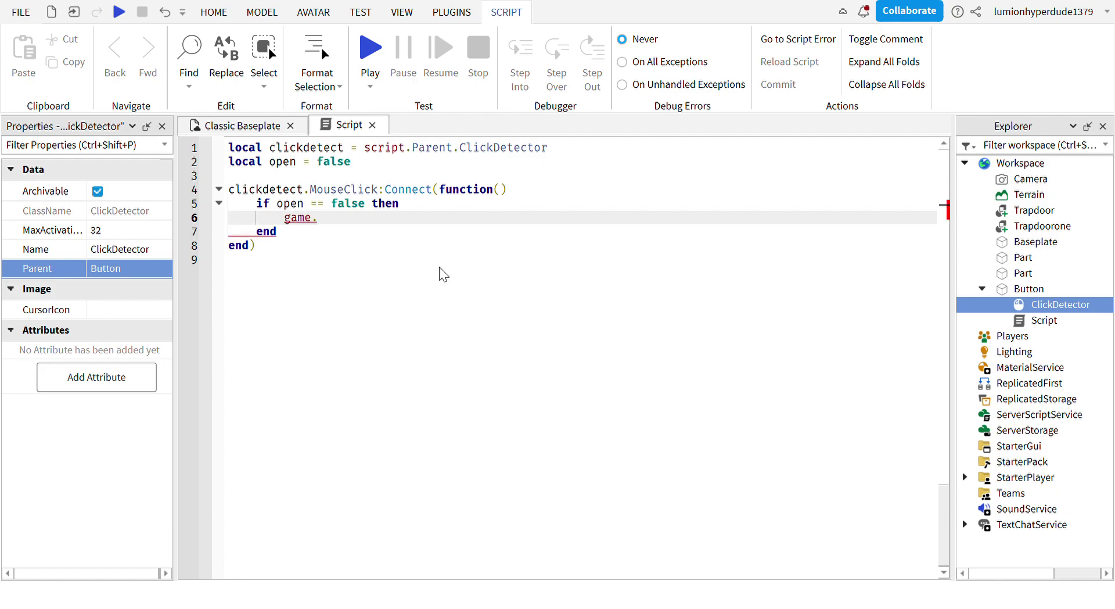
{"action": "type", "text": "Workspace"}
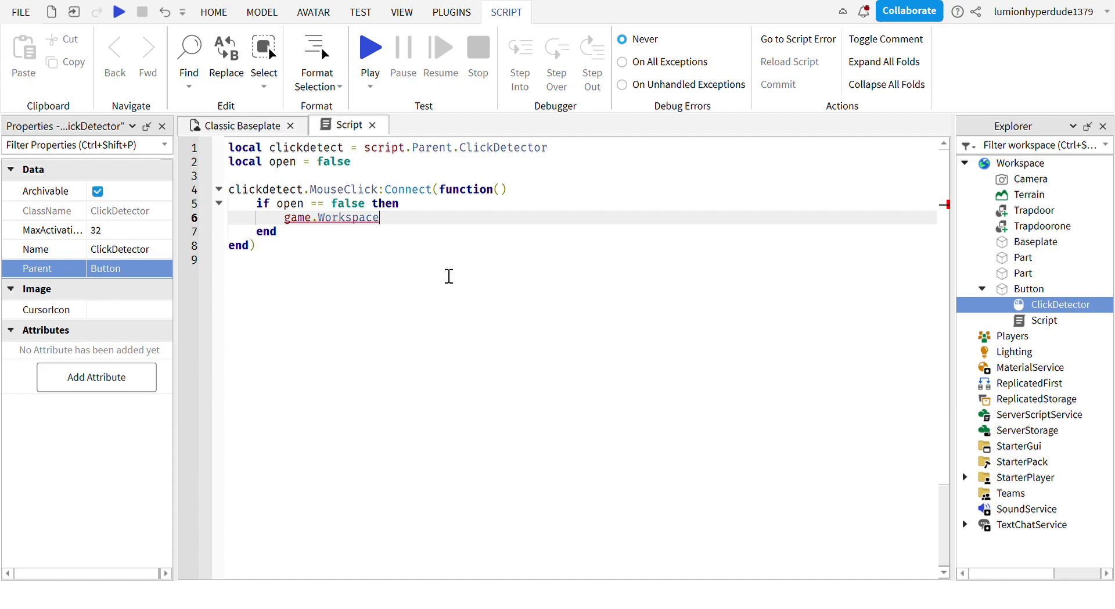
{"action": "type", "text": ".Trapdoor.CanCollide"}
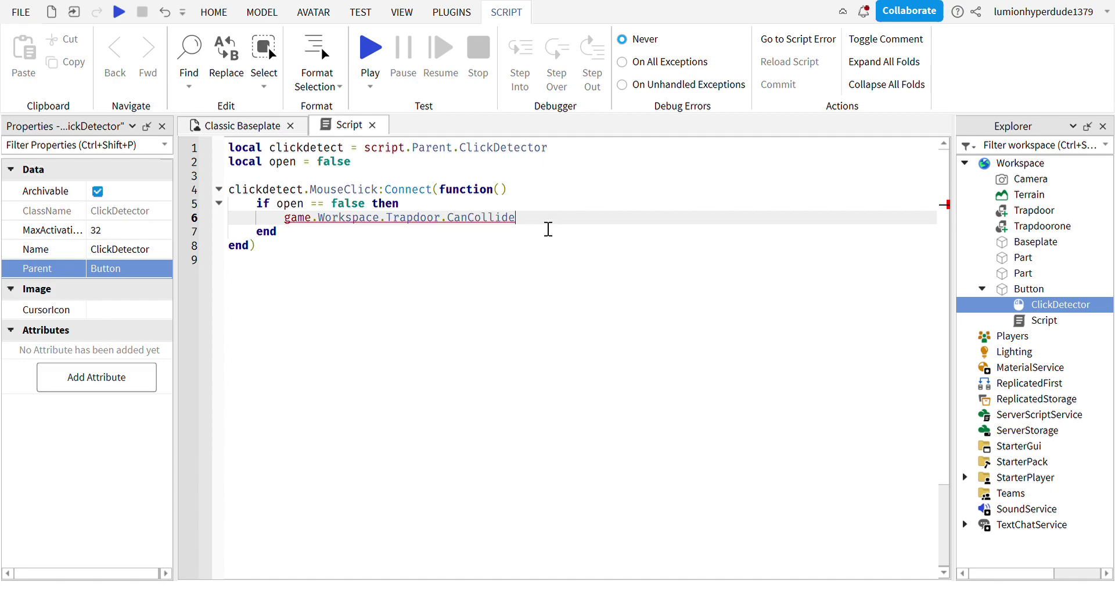
{"action": "type", "text": " = false"}
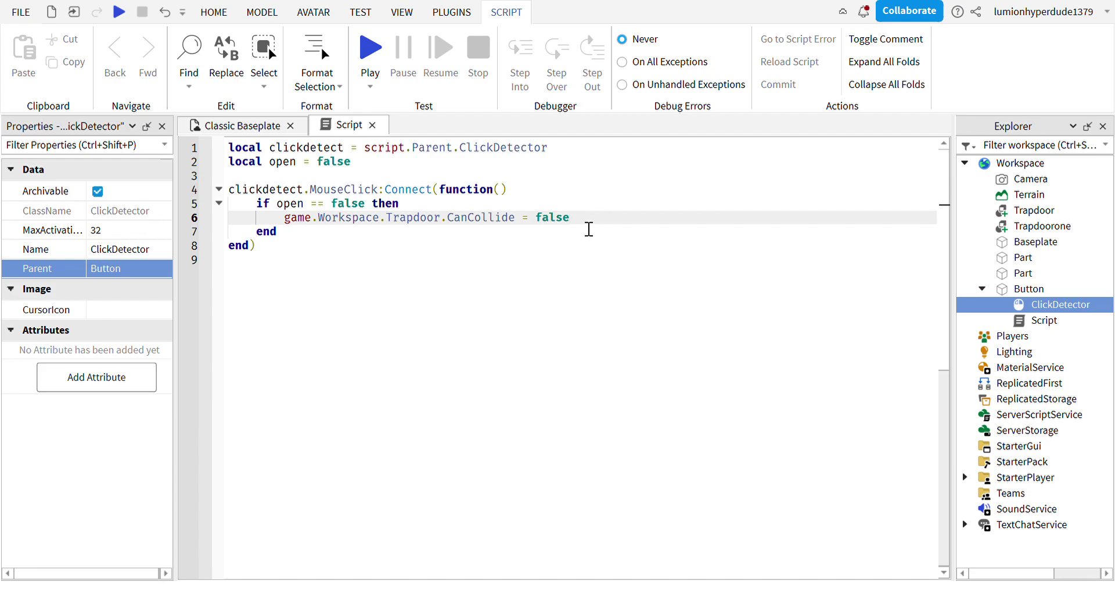
{"action": "key", "text": "Return"}
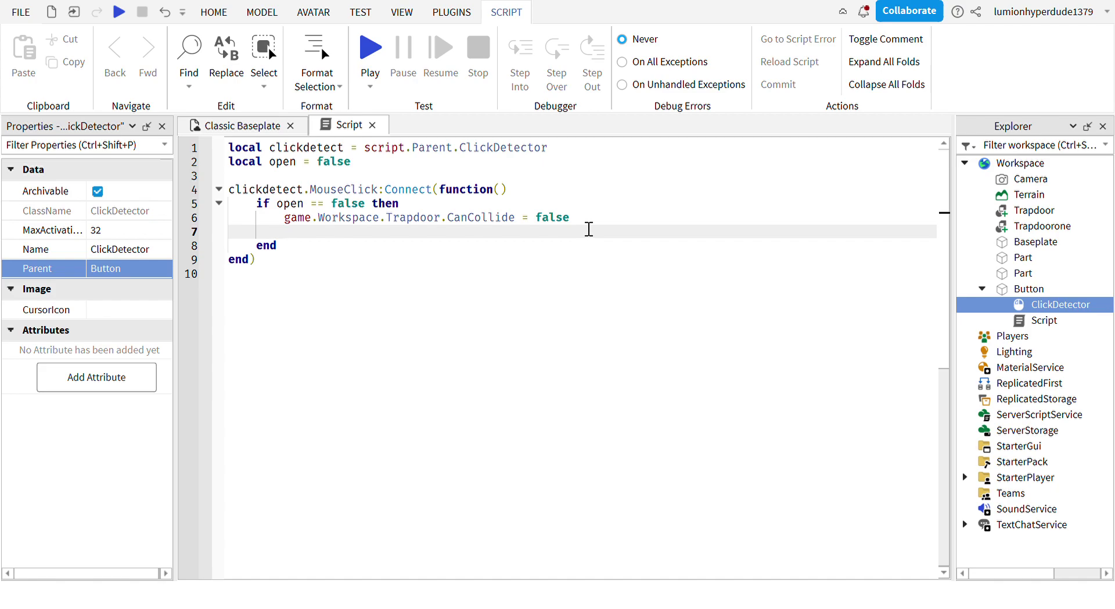
{"action": "type", "text": "gam"}
{"action": "key", "text": "BackSpace"}
{"action": "key", "text": "BackSpace"}
{"action": "key", "text": "BackSpace"}
- Duplicate the CanCollide line below itself and change the copy to "game.Workspace.Trapdoorone.CanCollide = true"
{"action": "left_click_drag", "start_coordinate": [284, 218], "coordinate": [575, 219]}
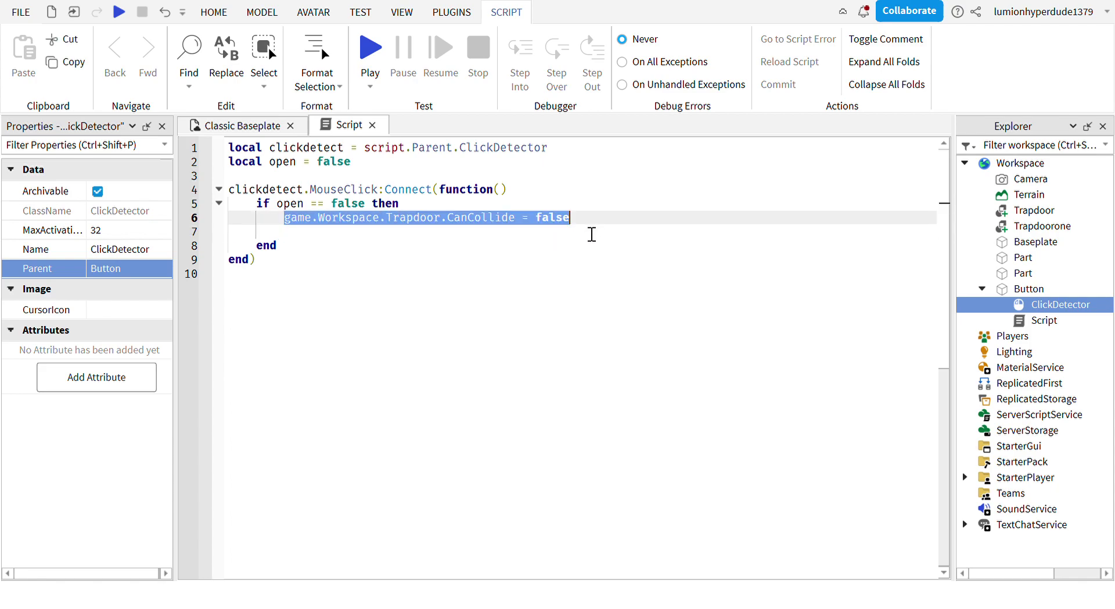
{"action": "key", "text": "ctrl+c"}
{"action": "left_click", "coordinate": [493, 236]}
{"action": "key", "text": "ctrl+v"}
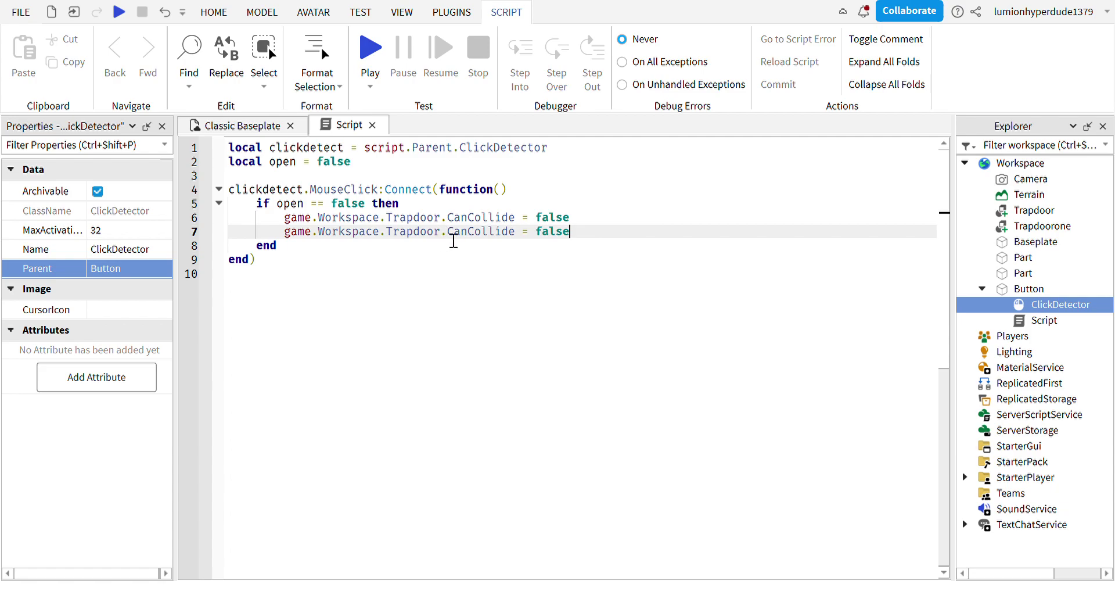
{"action": "left_click", "coordinate": [448, 239]}
{"action": "type", "text": "one"}
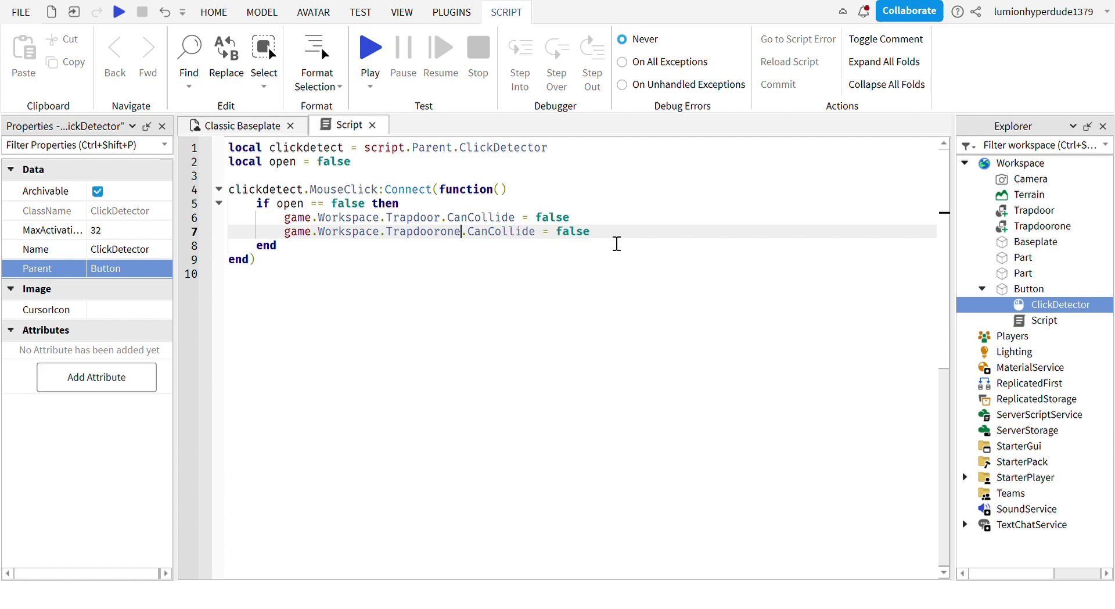
{"action": "double_click", "coordinate": [567, 238]}
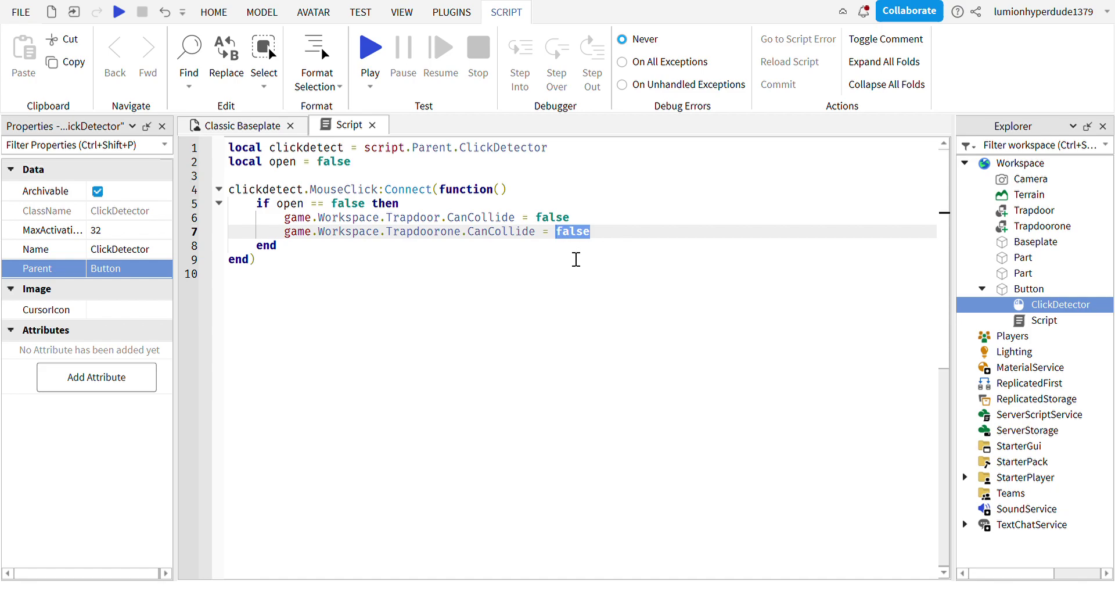
{"action": "type", "text": "true"}
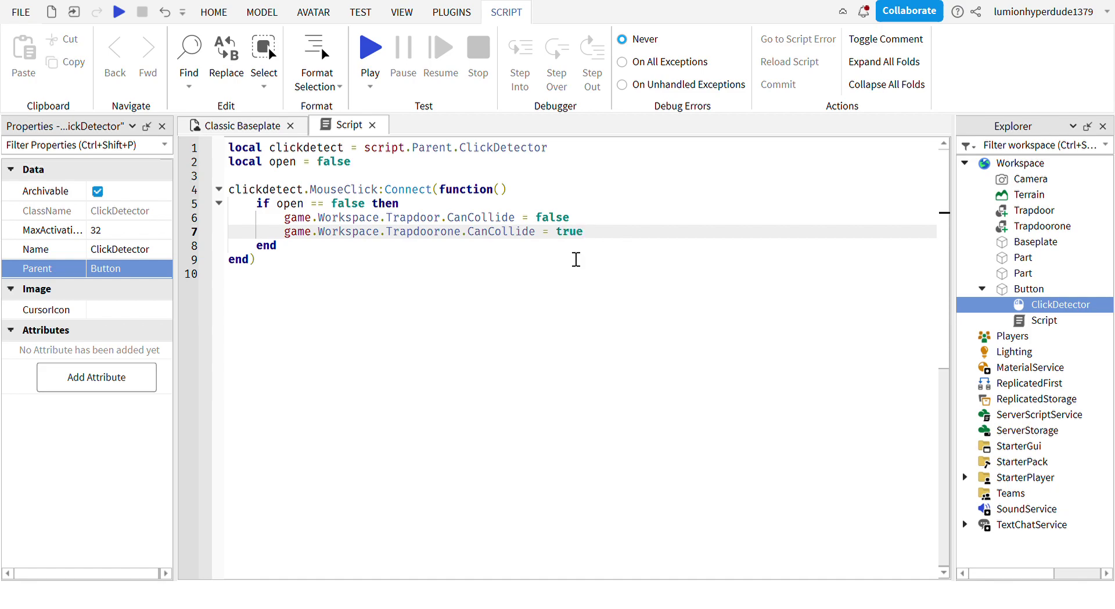
- Paste the copied line below the Trapdoorone line and change it to "game.Workspace.Trapdoor.Transparency = 1"
{"action": "key", "text": "Return"}
{"action": "key", "text": "ctrl+v"}
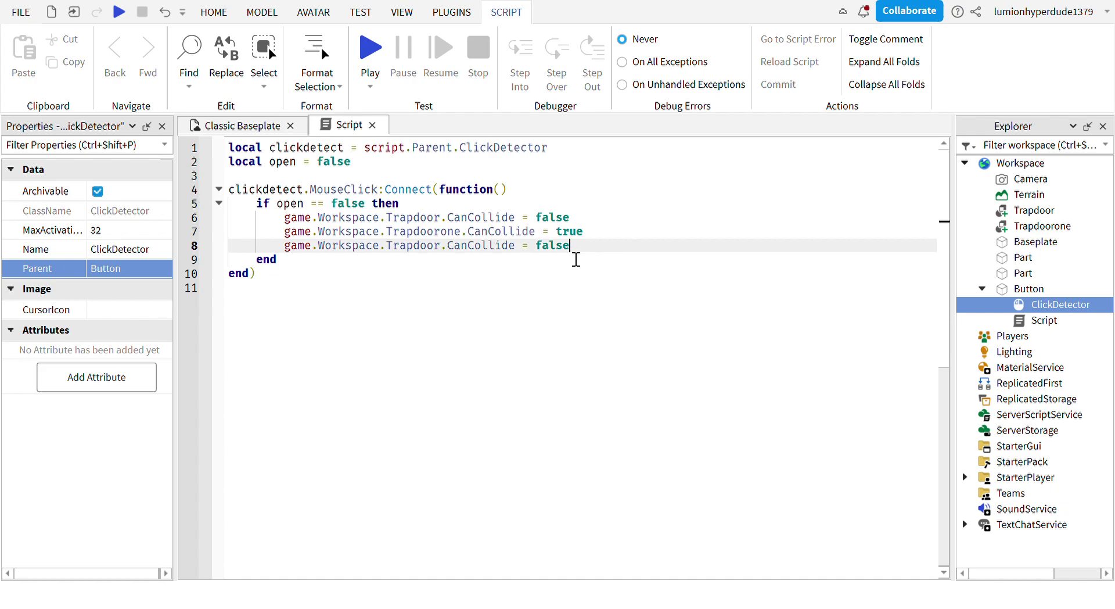
{"action": "left_click", "coordinate": [451, 251]}
{"action": "left_click_drag", "start_coordinate": [456, 254], "coordinate": [582, 251]}
{"action": "type", "text": "Tr"}
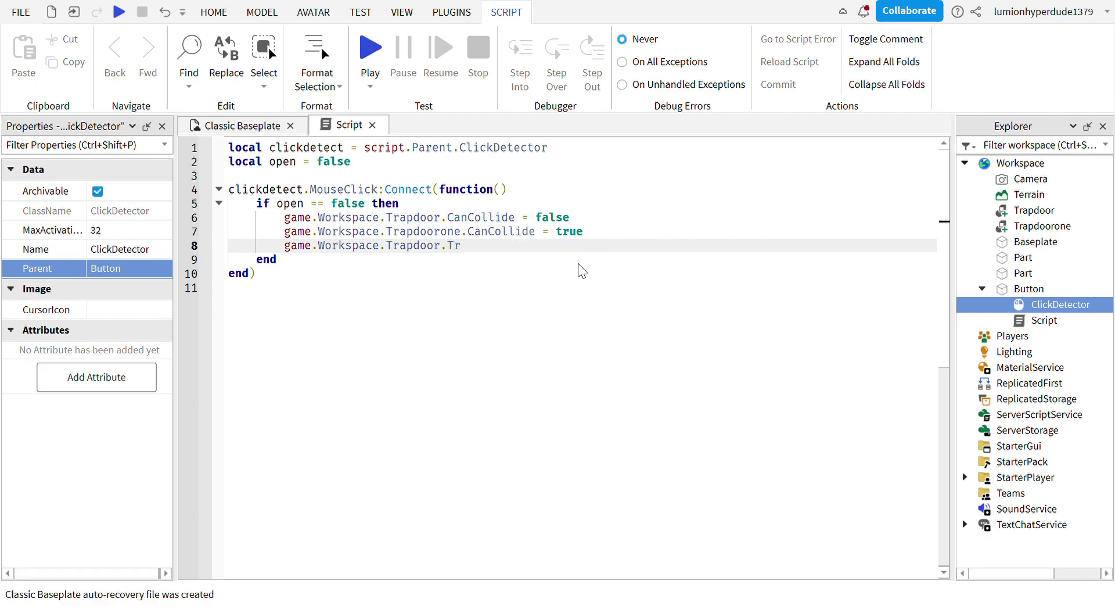
{"action": "type", "text": "ansparency ="}
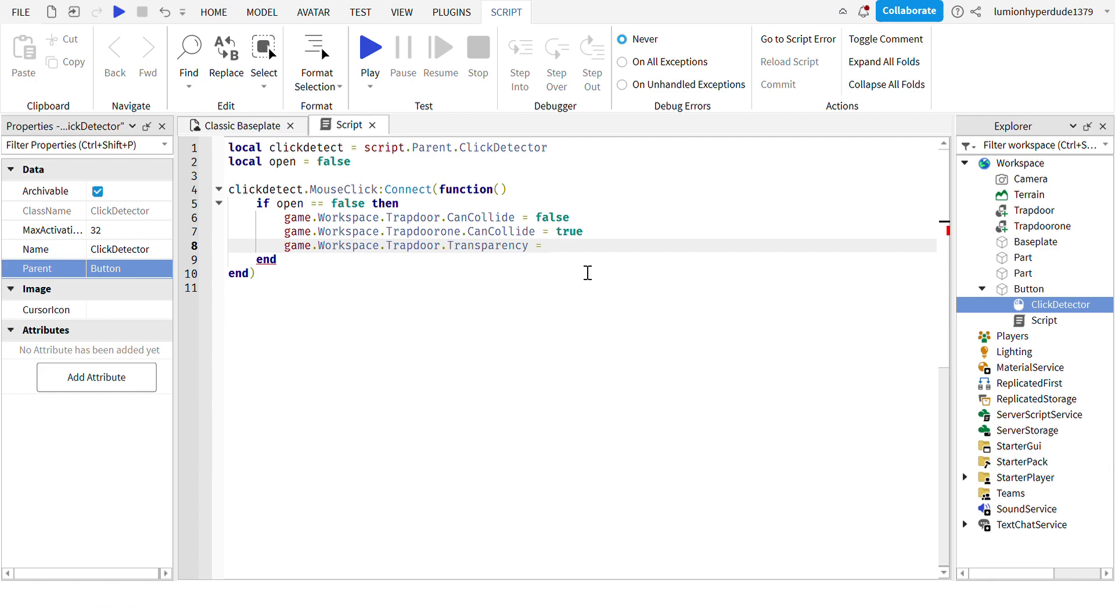
{"action": "type", "text": "1"}
{"action": "key", "text": "Return"}
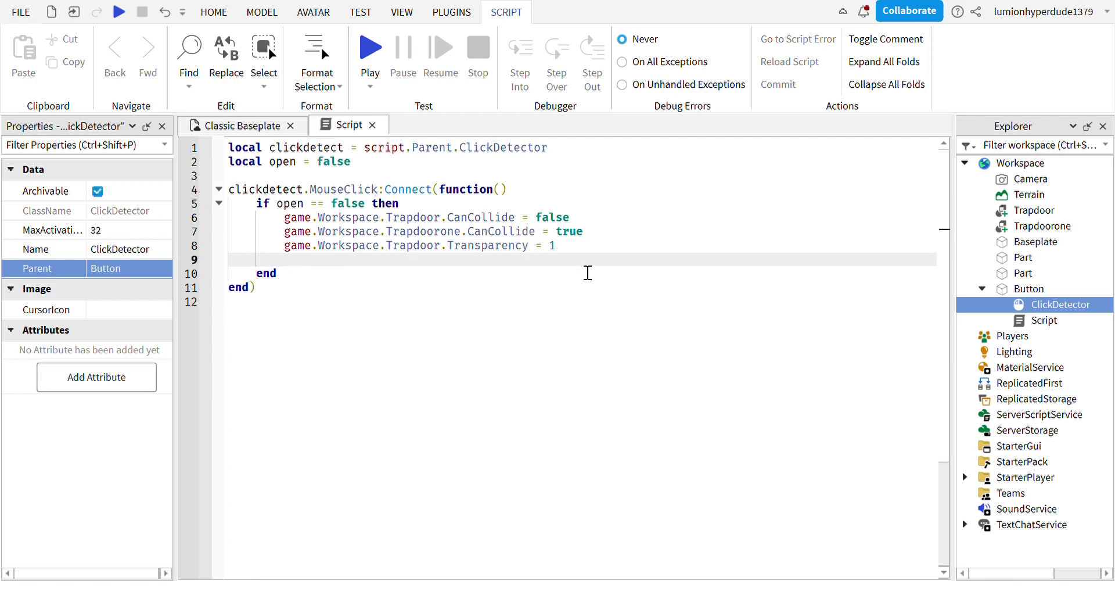
- Paste the copied line once more and change it to "game.Workspace.Trapdoorone.Transparency = 0"
{"action": "key", "text": "ctrl+v"}
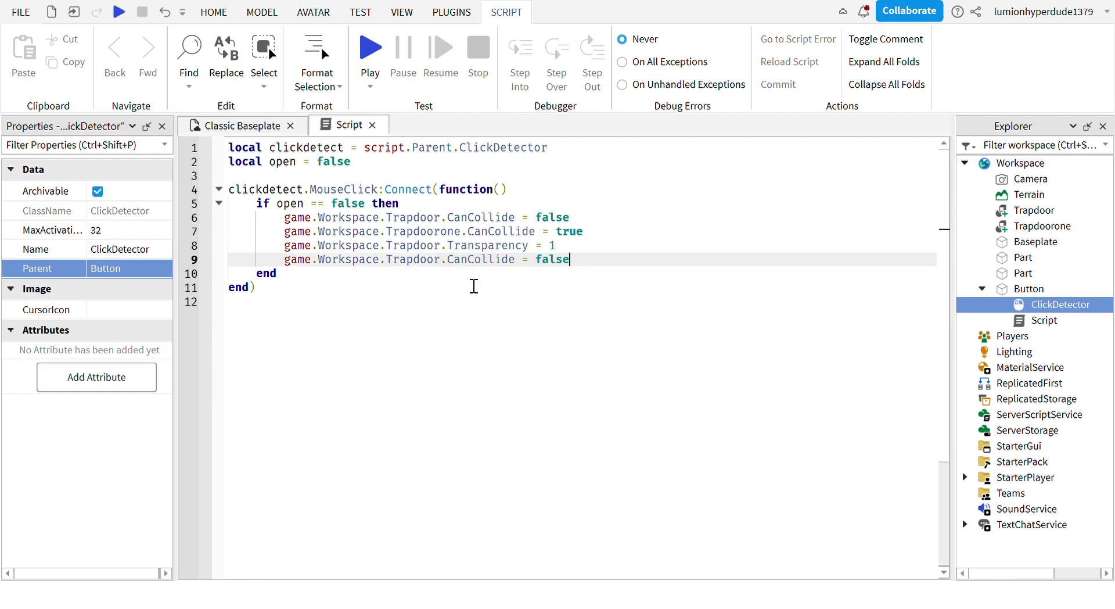
{"action": "left_click_drag", "start_coordinate": [445, 267], "coordinate": [580, 279]}
{"action": "key", "text": "BackSpace"}
{"action": "type", "text": "one"}
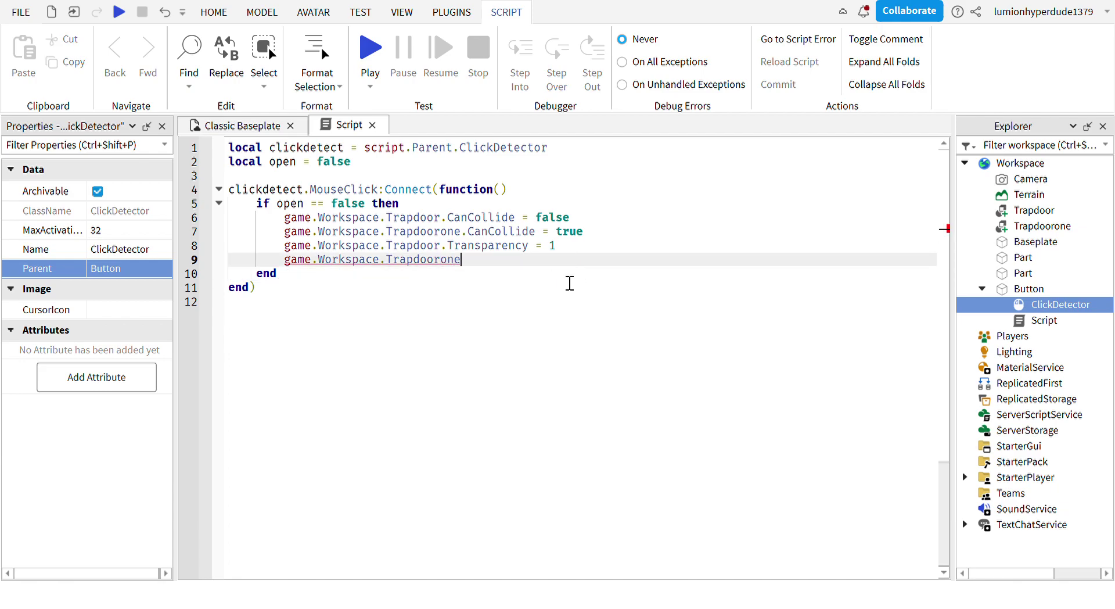
{"action": "type", "text": ".T"}
{"action": "type", "text": "ransparency ="}
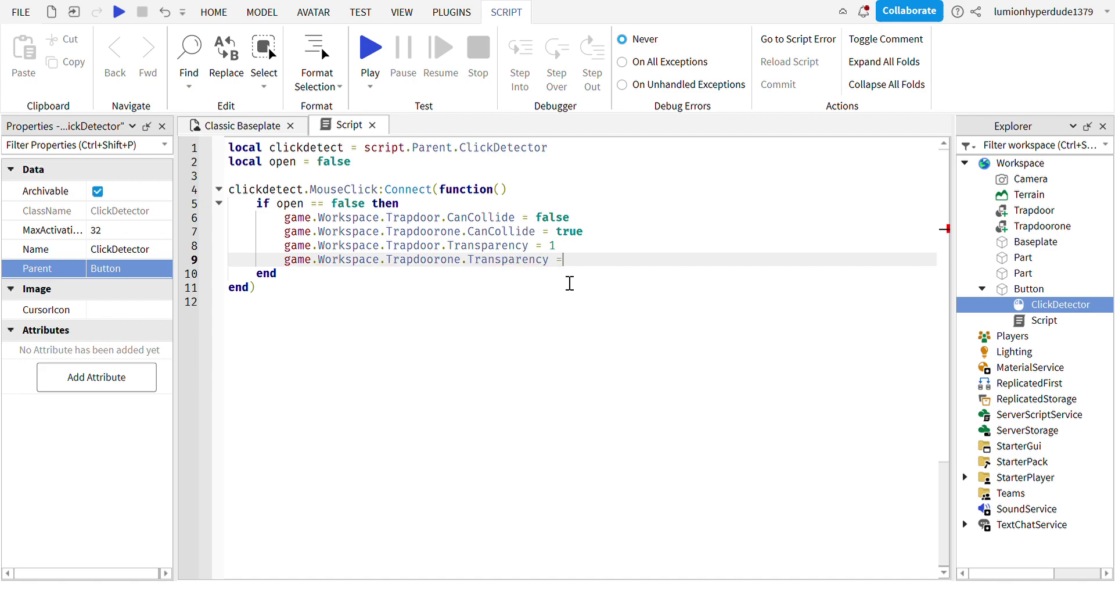
{"action": "type", "text": " 0"}
- Add an else branch to the if statement and copy the four CanCollide and Transparency lines into it
{"action": "key", "text": "Return"}
{"action": "type", "text": "else"}
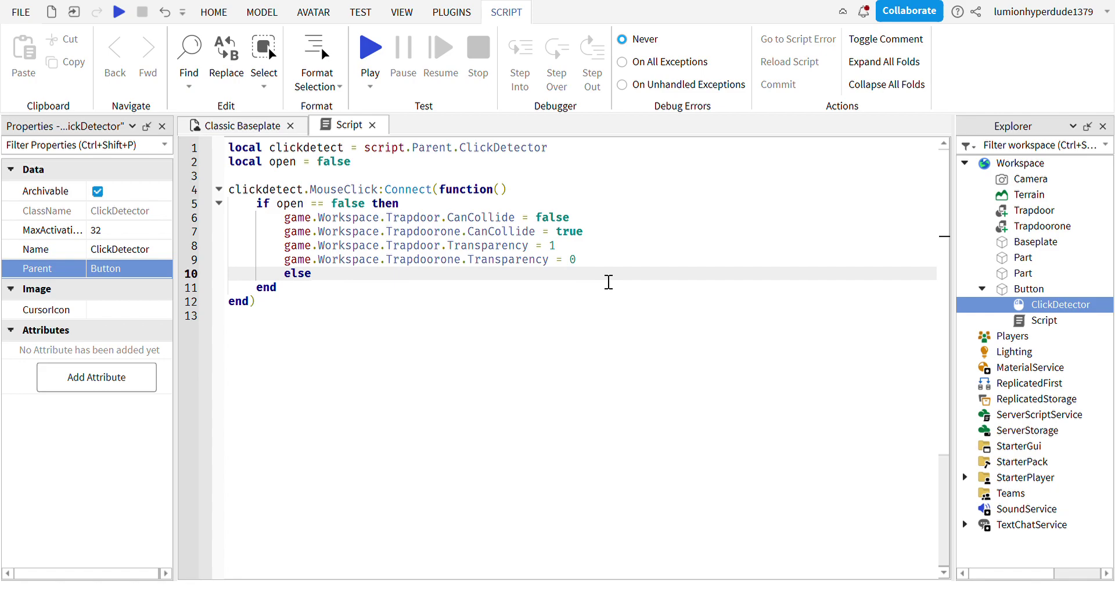
{"action": "key", "text": "Return"}
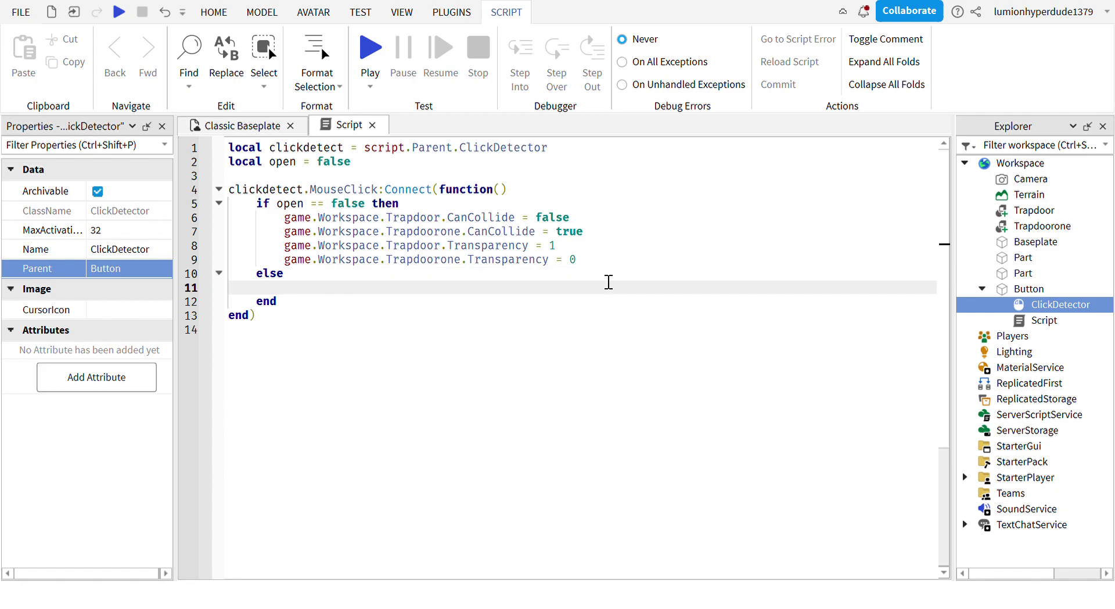
{"action": "left_click_drag", "start_coordinate": [577, 261], "coordinate": [201, 224]}
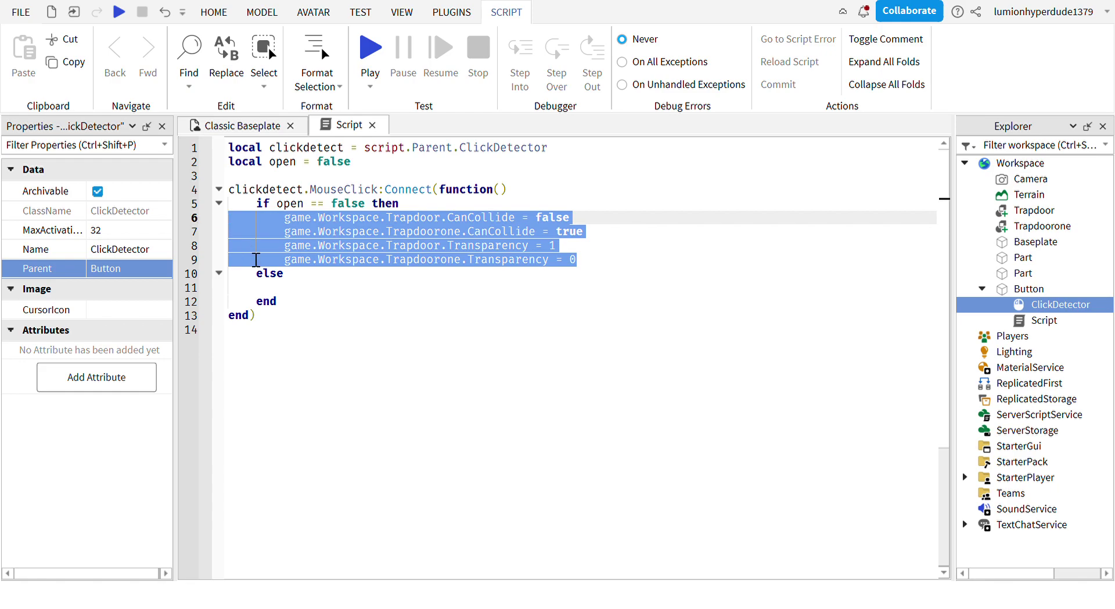
{"action": "left_click", "coordinate": [296, 291]}
{"action": "key", "text": "ctrl+v"}
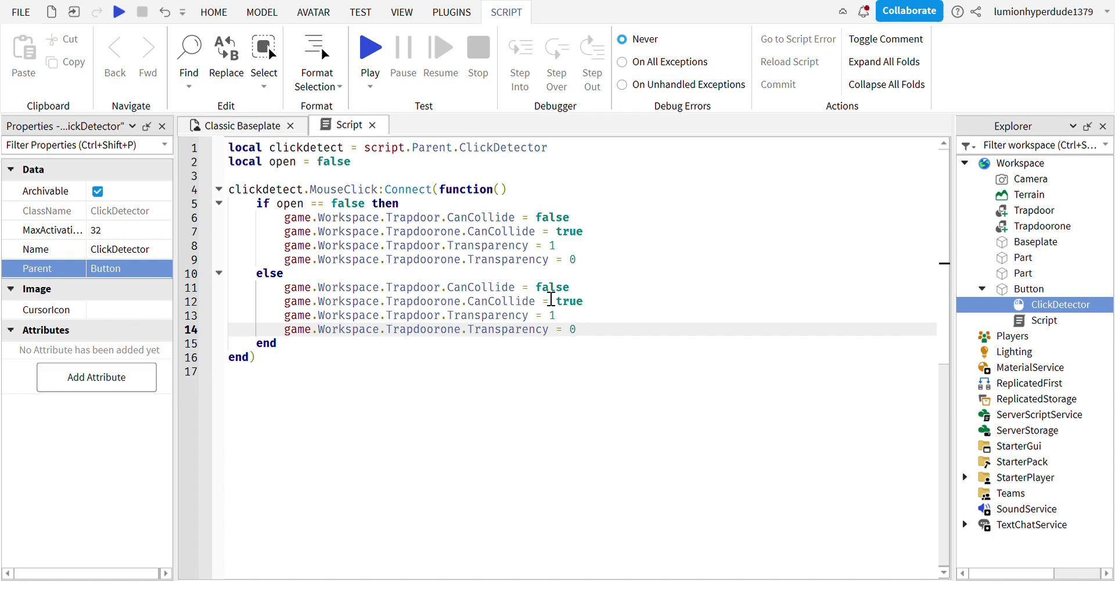
- In the else branch, set Trapdoor.CanCollide to true and Trapdoorone.CanCollide to false
{"action": "double_click", "coordinate": [549, 287]}
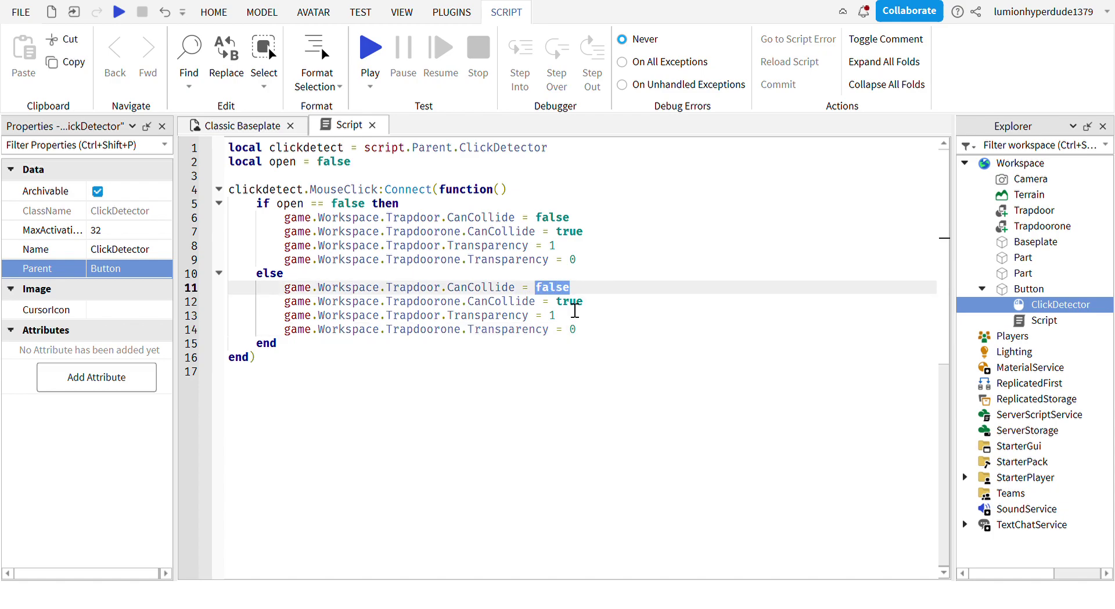
{"action": "type", "text": "true"}
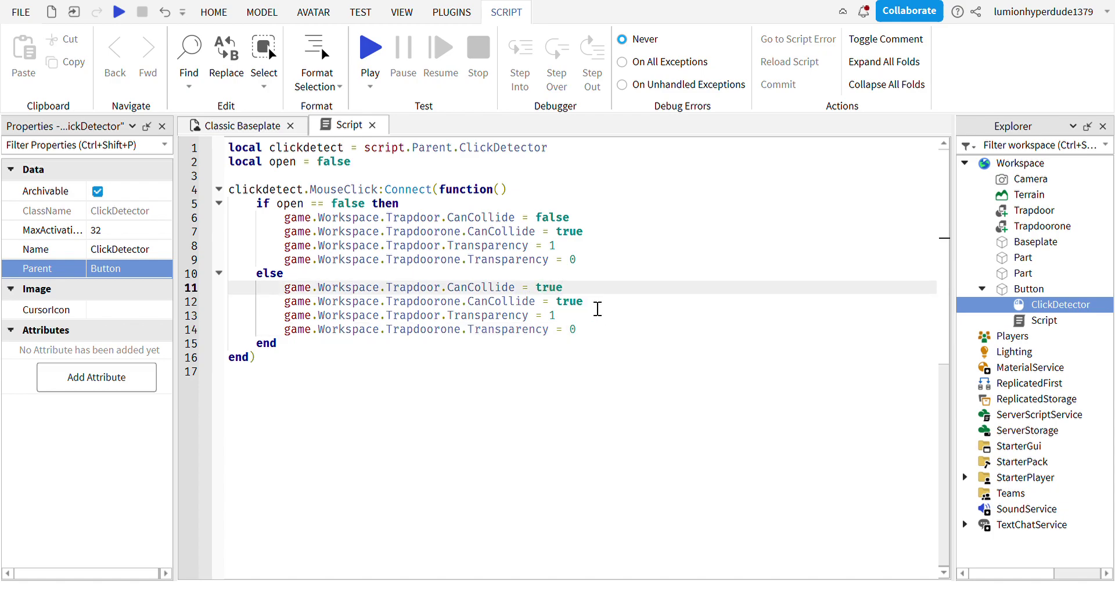
{"action": "double_click", "coordinate": [572, 302]}
{"action": "type", "text": "fals"}
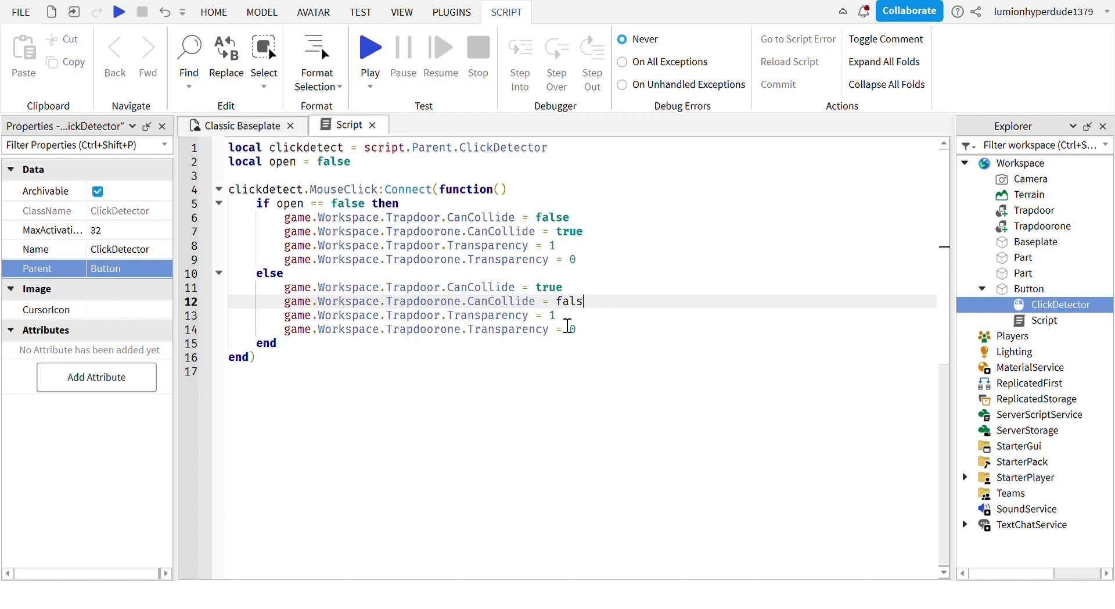
{"action": "type", "text": "e"}
- In the else branch, set Trapdoor.Transparency to 0 and Trapdoorone.Transparency to 1
{"action": "double_click", "coordinate": [553, 315]}
{"action": "type", "text": "0"}
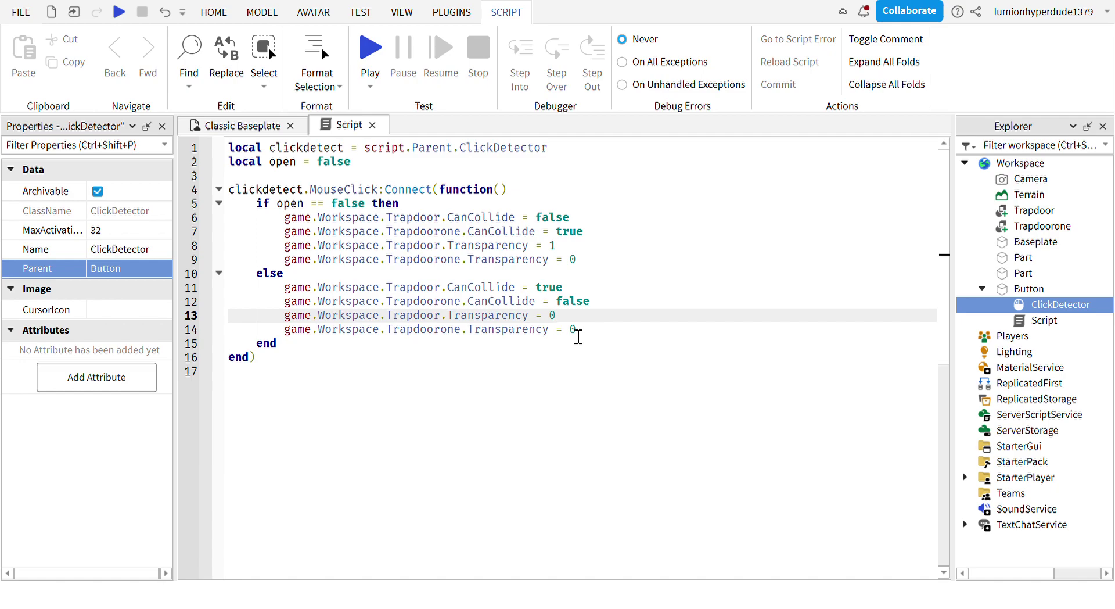
{"action": "double_click", "coordinate": [573, 331]}
{"action": "type", "text": "1"}
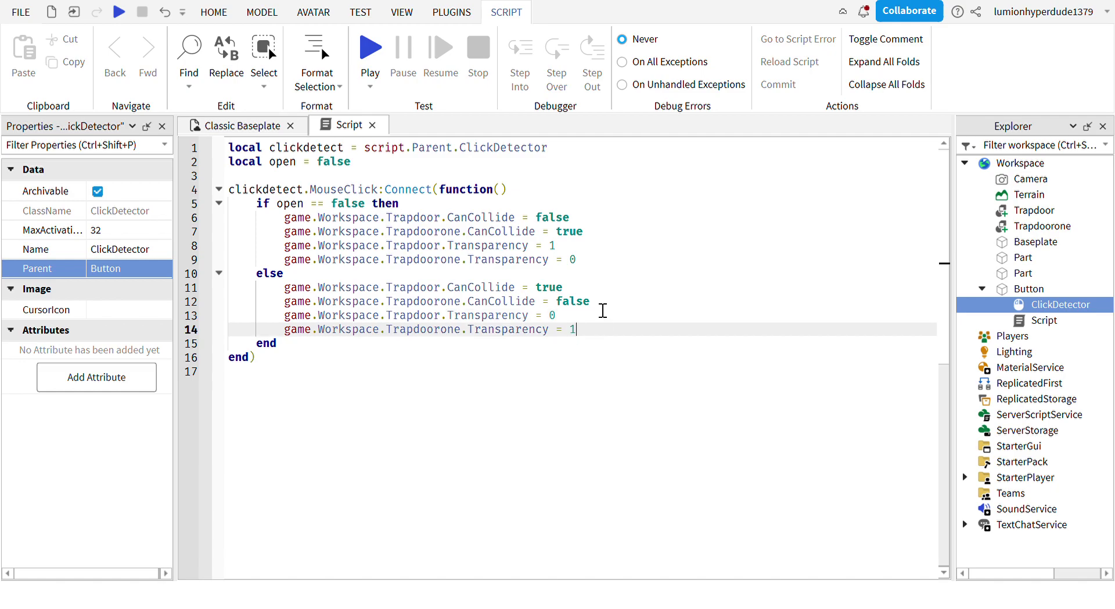
- Add "open = true" at the end of the if branch and "open = false" at the end of the else branch
{"action": "left_click", "coordinate": [611, 267]}
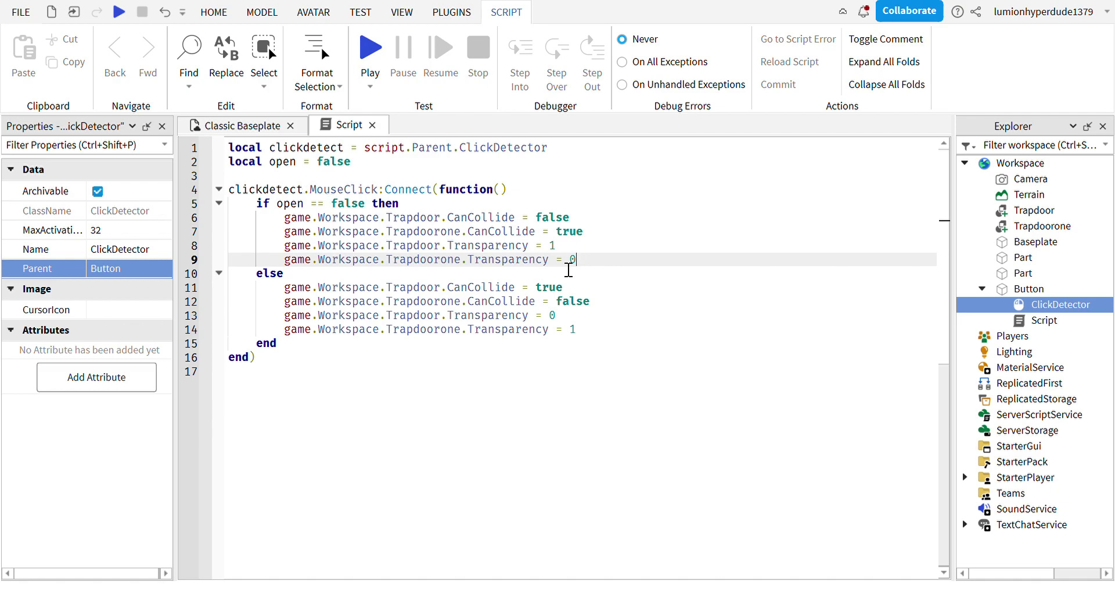
{"action": "key", "text": "Return"}
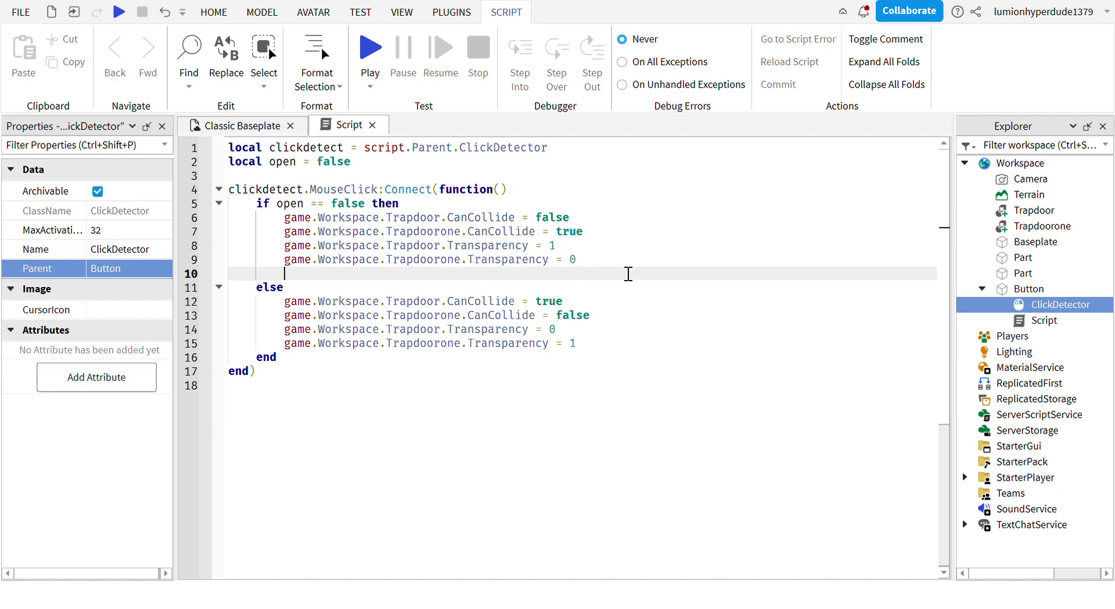
{"action": "type", "text": "open = true"}
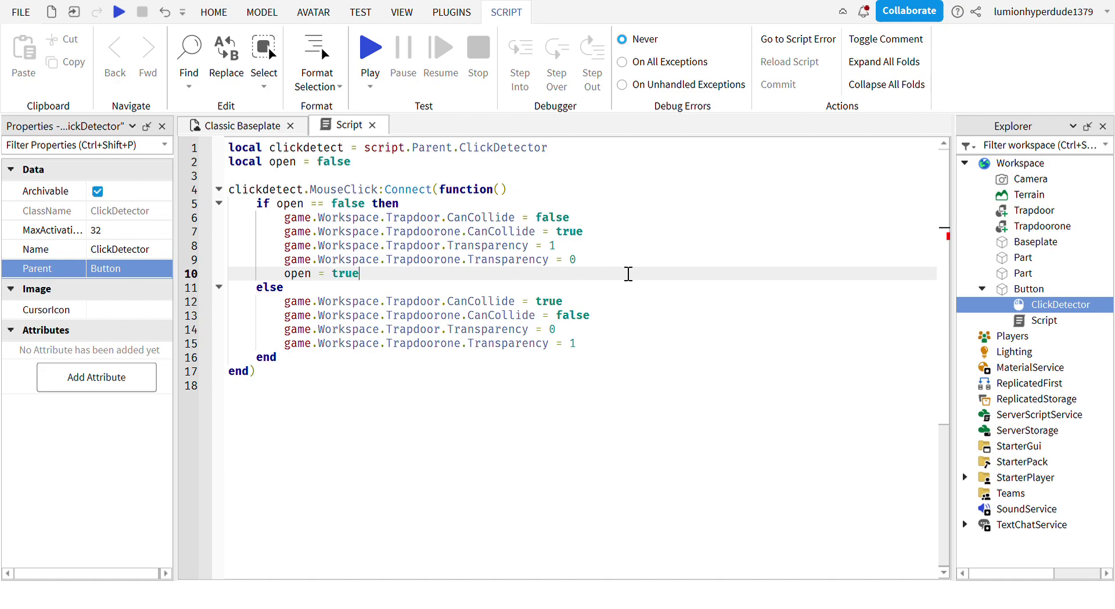
{"action": "left_click", "coordinate": [642, 343]}
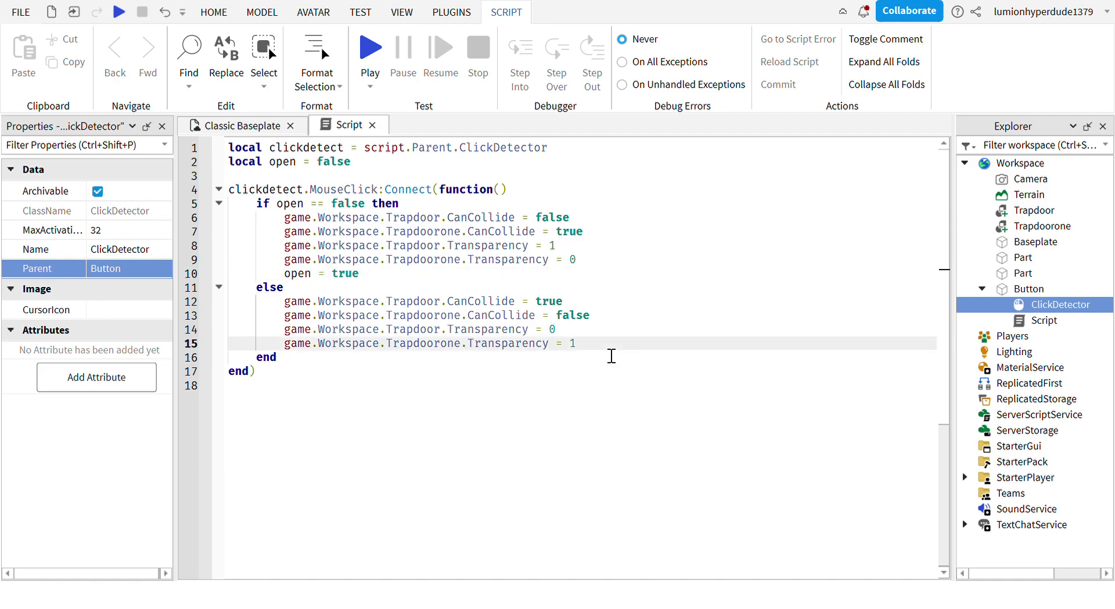
{"action": "key", "text": "Return"}
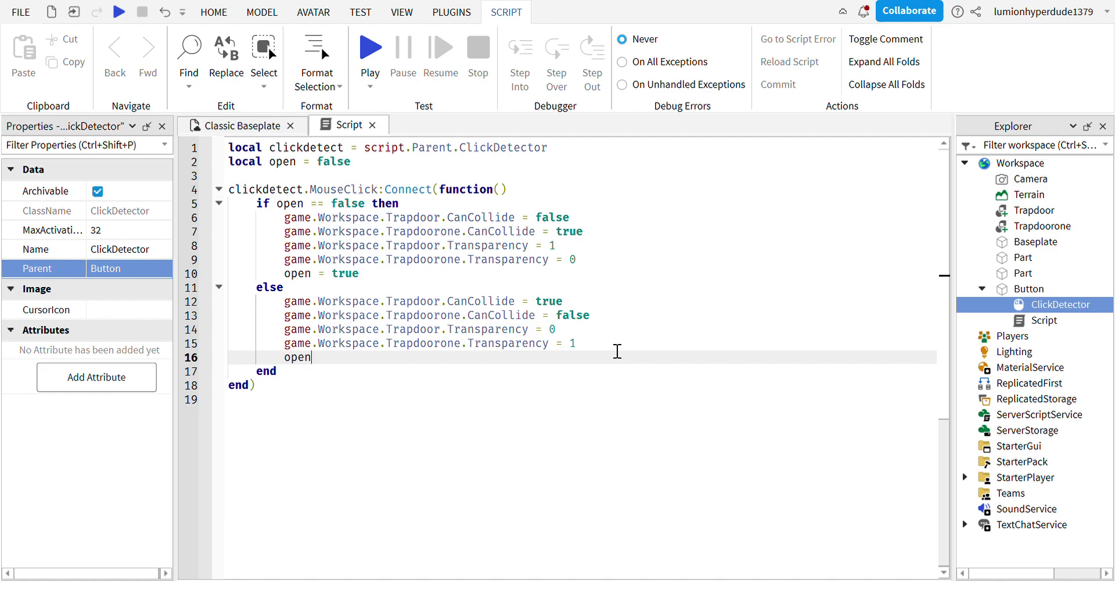
{"action": "type", "text": "open = false"}
- Start a playtest, walk the character up the ramp onto the trapdoor and test opening and closing it with the pillar button
{"action": "key", "text": "F5"}
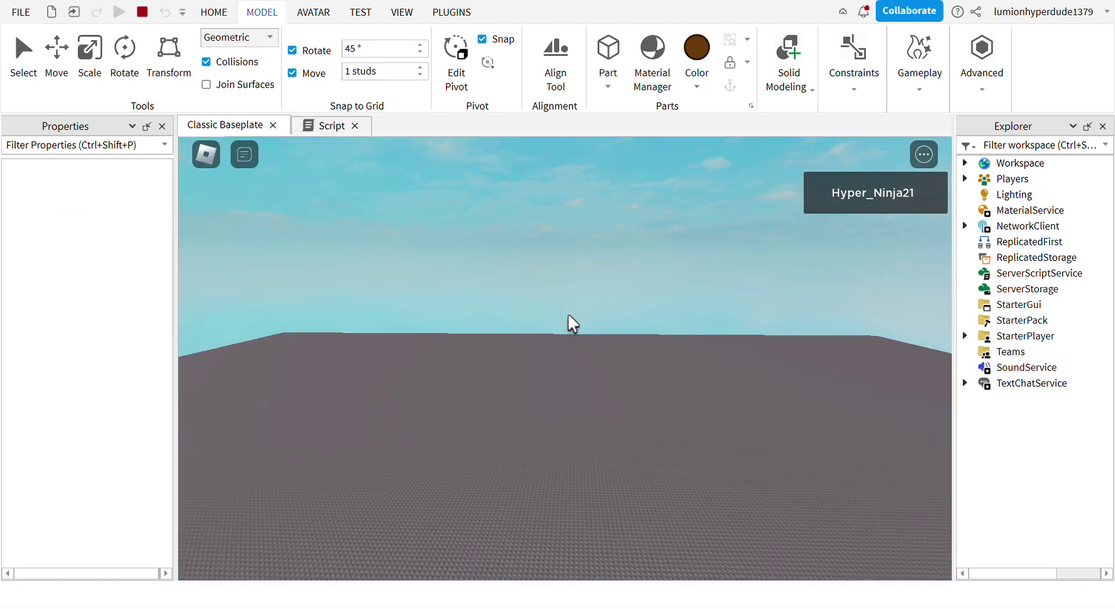
{"action": "key", "text": "w"}
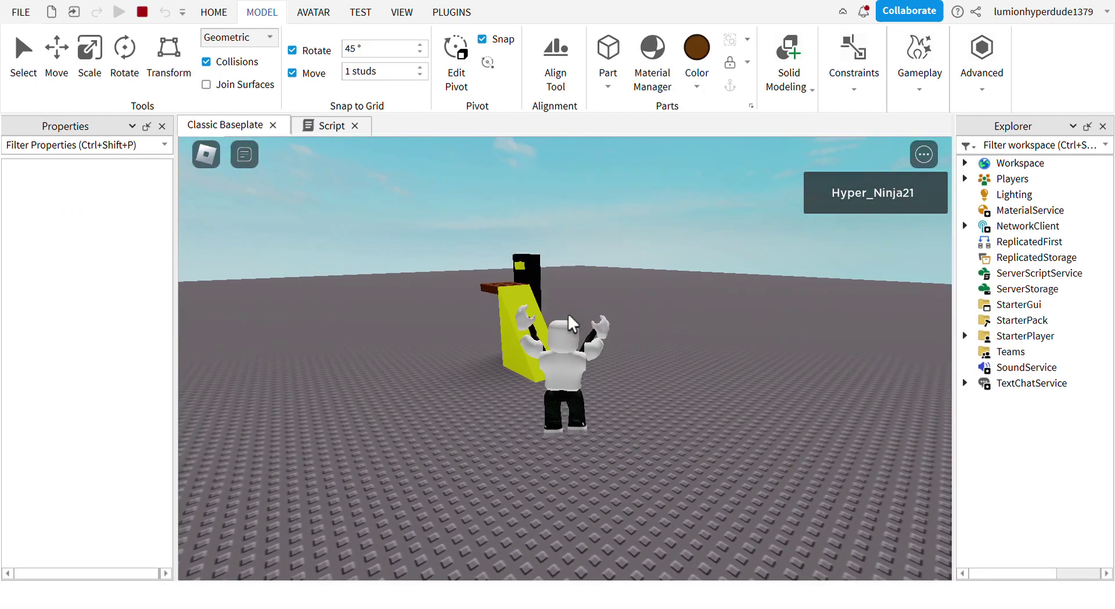
{"action": "key", "text": "w"}
{"action": "right_click_drag", "start_coordinate": [611, 319], "coordinate": [613, 321]}
{"action": "left_click", "coordinate": [621, 371]}
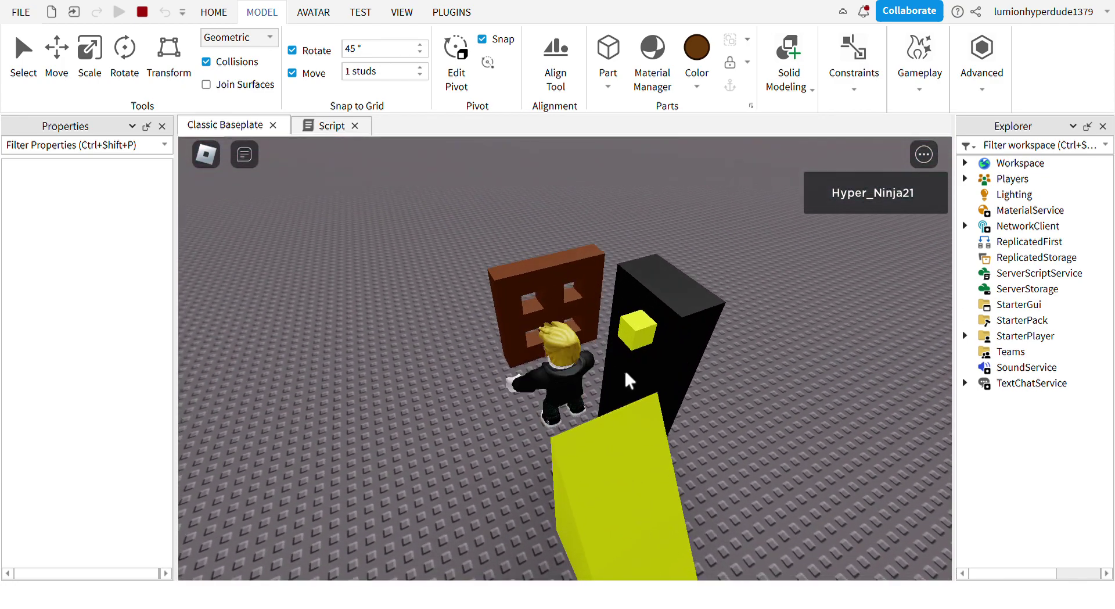
{"action": "right_click_drag", "start_coordinate": [626, 372], "coordinate": [631, 371]}
{"action": "left_click", "coordinate": [587, 254]}
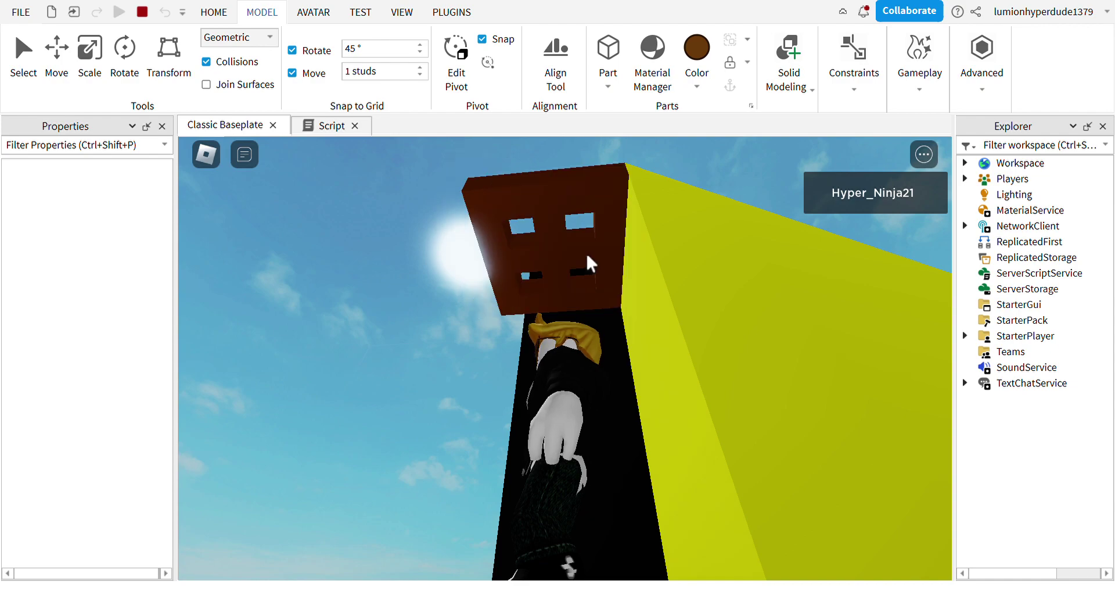
{"action": "key", "text": "space"}
{"action": "right_click_drag", "start_coordinate": [619, 280], "coordinate": [619, 282]}
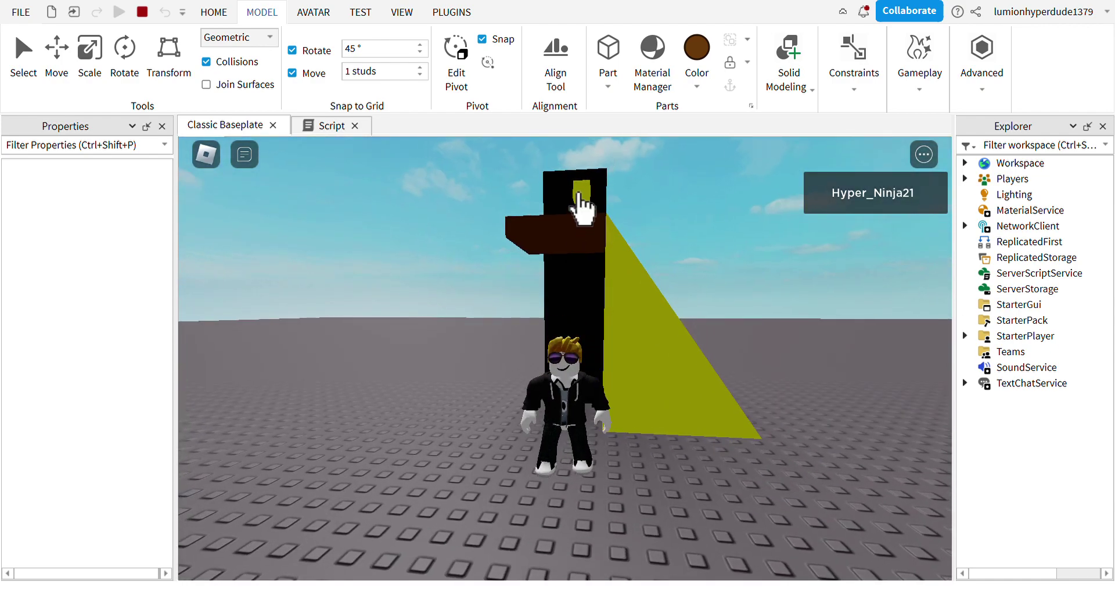
- Trigger the pillar button repeatedly from the ground to test that the trapdoor toggles between open and closed
{"action": "left_click", "coordinate": [580, 195]}
{"action": "left_click", "coordinate": [579, 195]}
{"action": "left_click", "coordinate": [579, 196]}
{"action": "key", "text": "d"}
{"action": "left_click", "coordinate": [505, 196]}
{"action": "left_click", "coordinate": [505, 195]}
- Walk the character back up the yellow ramp toward the trapdoor in the playtest
{"action": "key", "text": "d"}
{"action": "key", "text": "space"}
{"action": "right_click_drag", "start_coordinate": [584, 235], "coordinate": [585, 236]}
{"action": "key", "text": "w"}
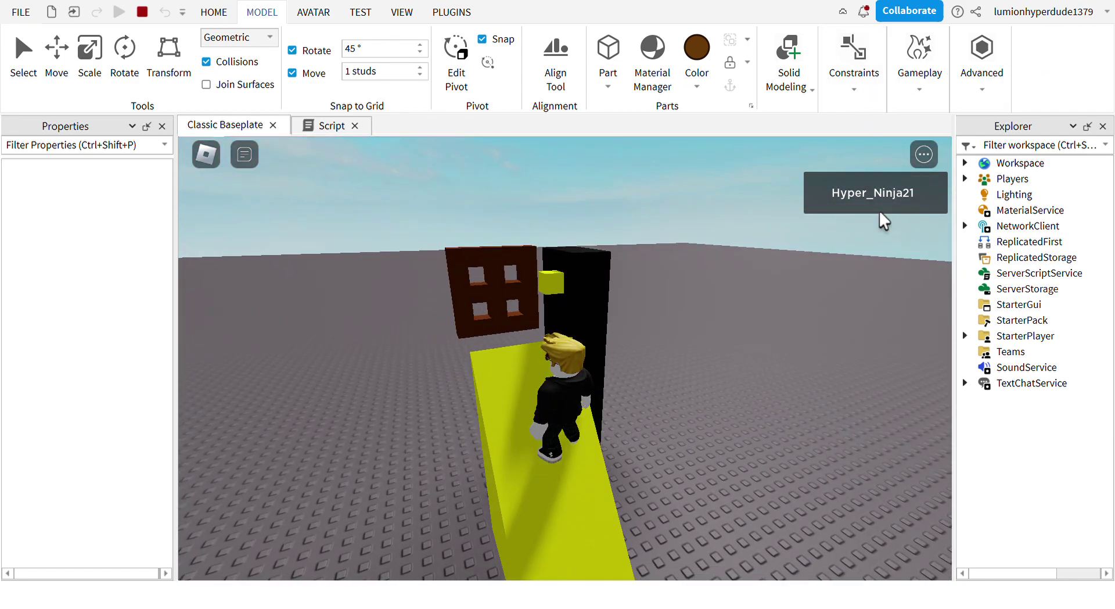